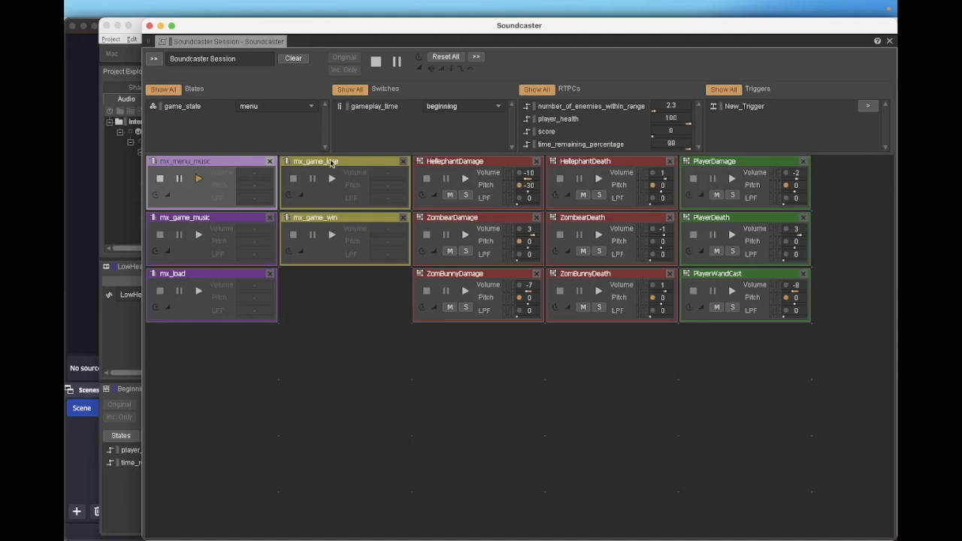
# Set game_state to gameplay and audition the HellephantDamage, ZombearDamage and ZomBunnyDamage sounds
pyautogui.click(307, 109)
pyautogui.click(301, 124)
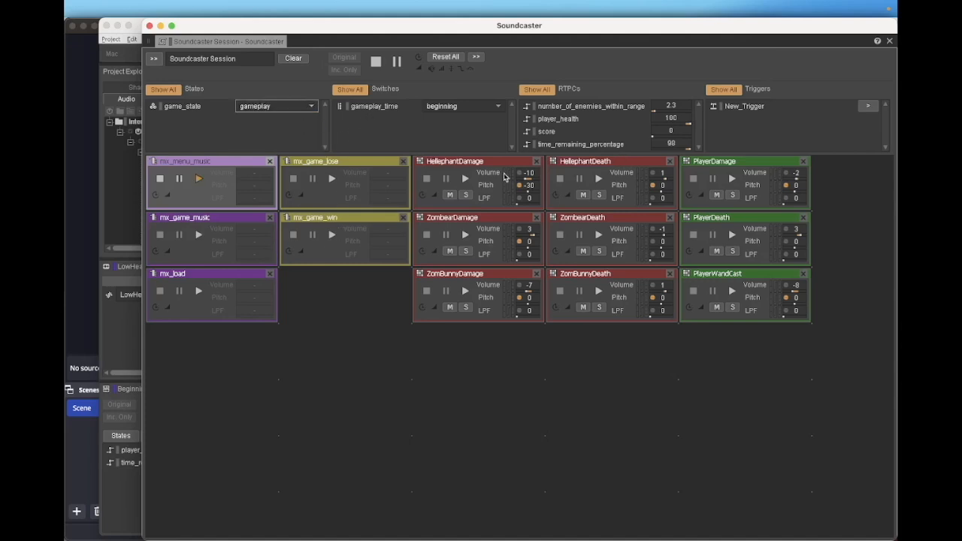
pyautogui.click(465, 179)
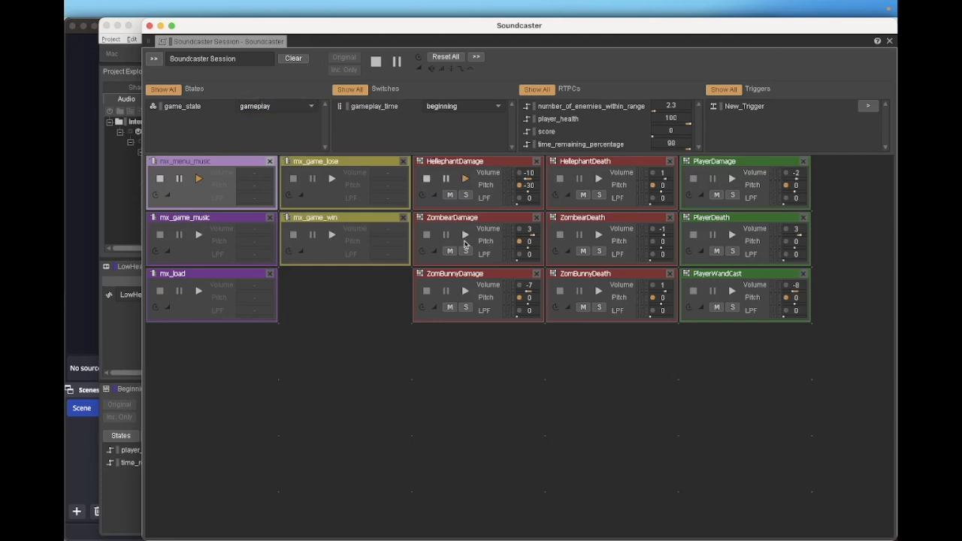
pyautogui.click(464, 236)
pyautogui.click(464, 292)
# Audition the three enemy death sounds and the PlayerDamage, PlayerDeath and PlayerWandCast sounds
pyautogui.click(598, 179)
pyautogui.click(600, 235)
pyautogui.click(599, 292)
pyautogui.click(732, 179)
pyautogui.click(731, 235)
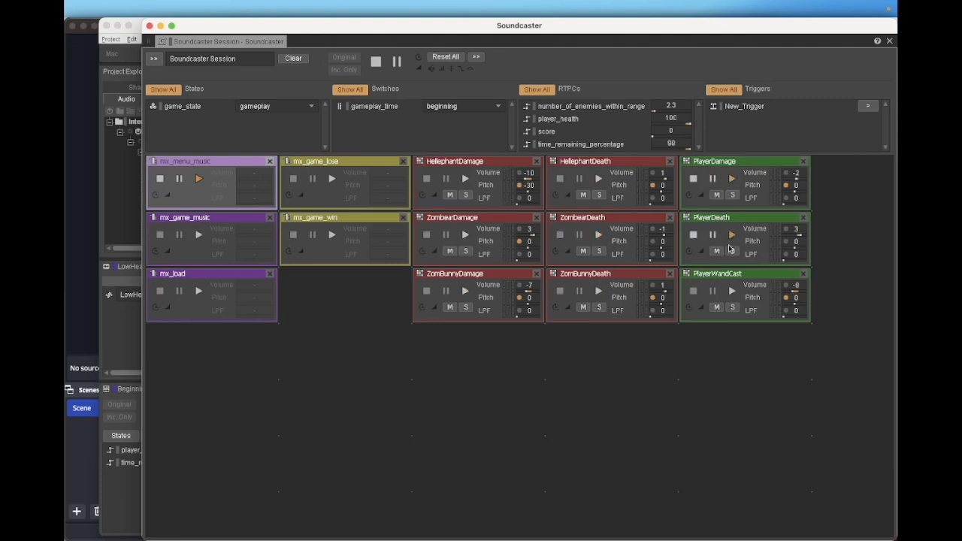
pyautogui.click(731, 293)
# Lower the time_remaining_percentage RTPC in stages, to 49 and down to 11
pyautogui.moveTo(693, 152); pyautogui.dragTo(672, 153)
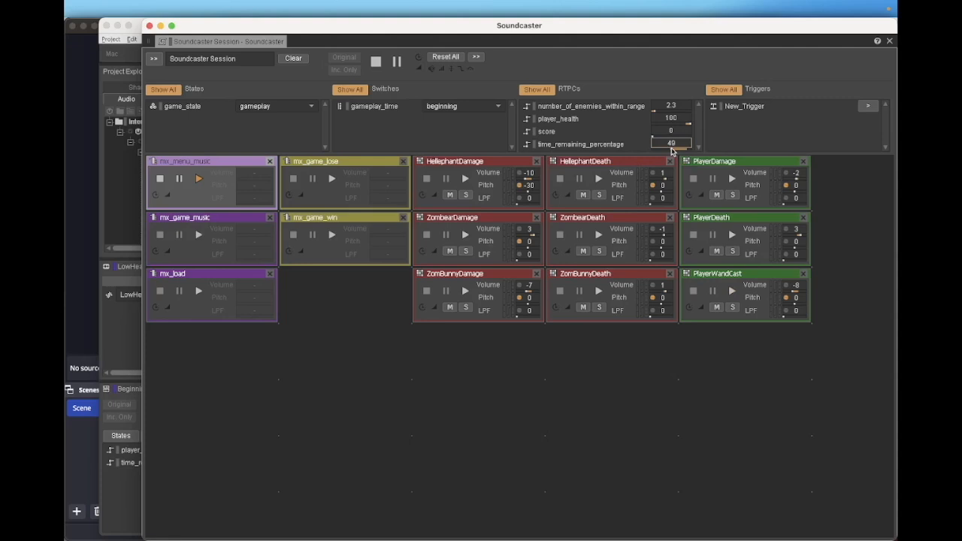
pyautogui.click(672, 151)
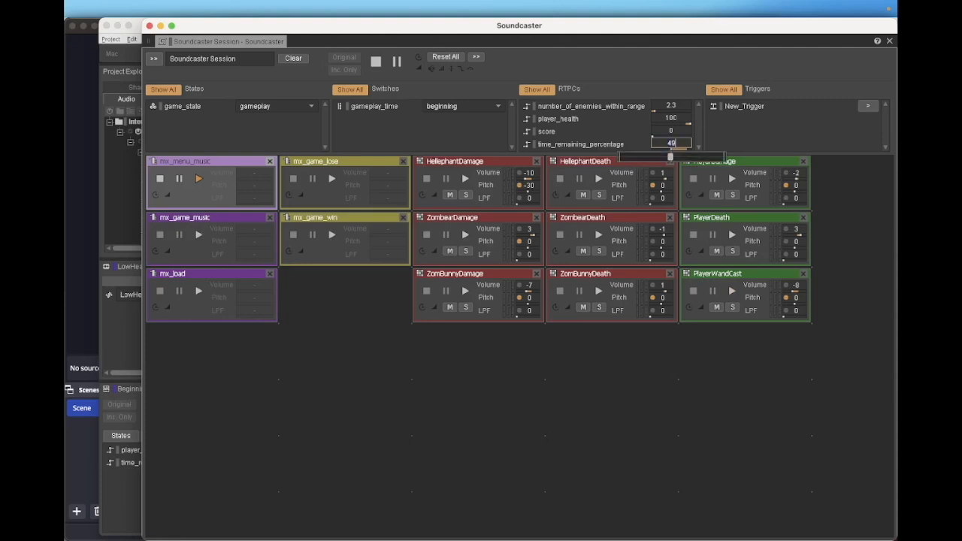
pyautogui.moveTo(671, 156); pyautogui.dragTo(631, 159)
pyautogui.moveTo(631, 158); pyautogui.dragTo(631, 160)
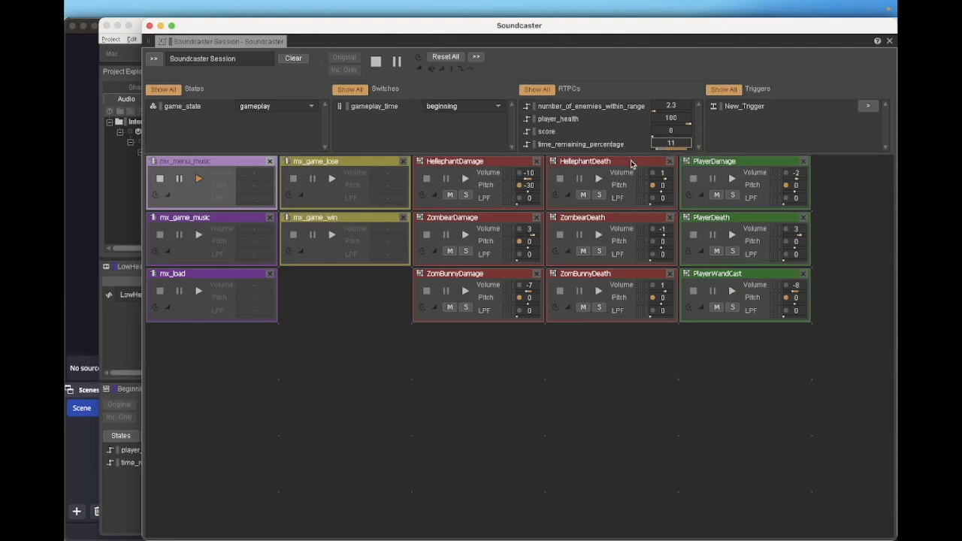
# Lower the player_health RTPC to 3 and switch game_state from gameplay to another state
pyautogui.click(690, 124)
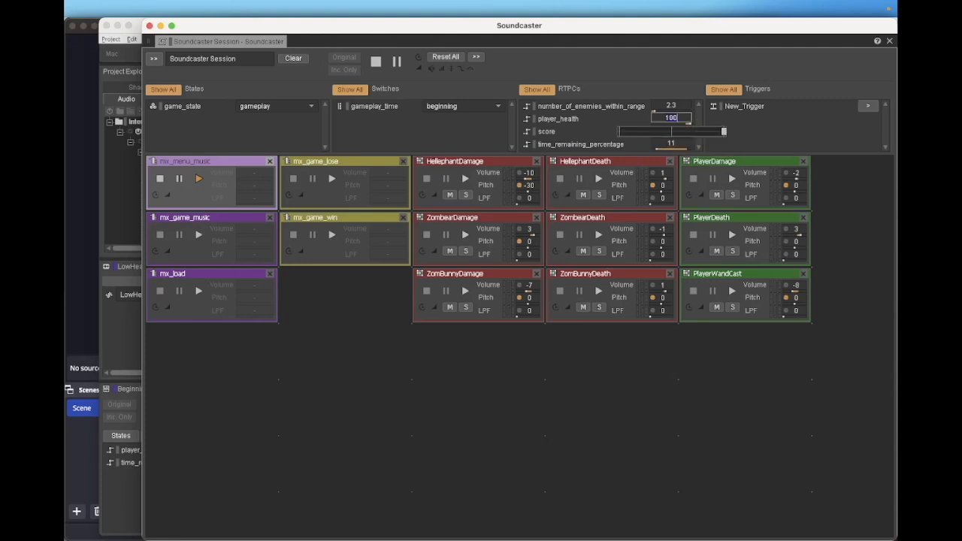
pyautogui.moveTo(689, 125); pyautogui.dragTo(589, 169)
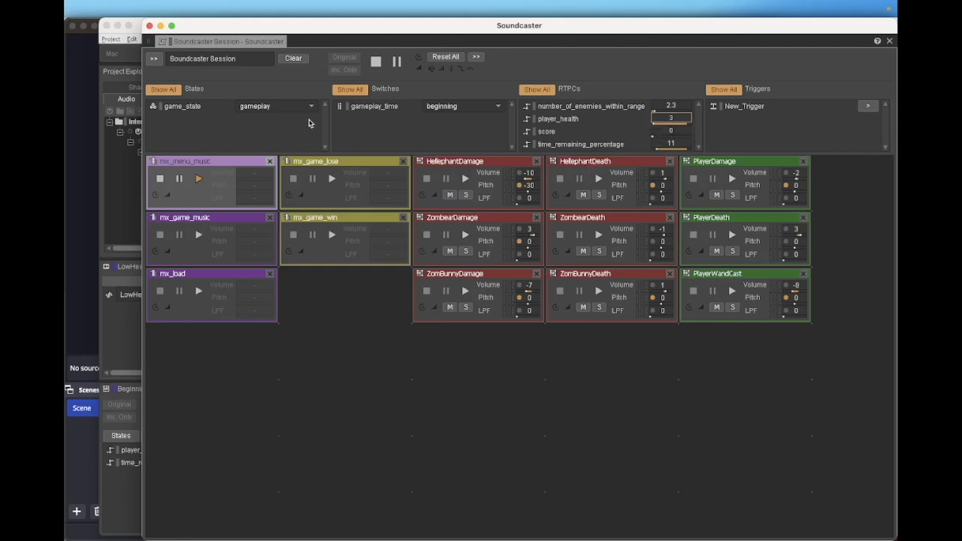
pyautogui.click(307, 110)
pyautogui.click(295, 134)
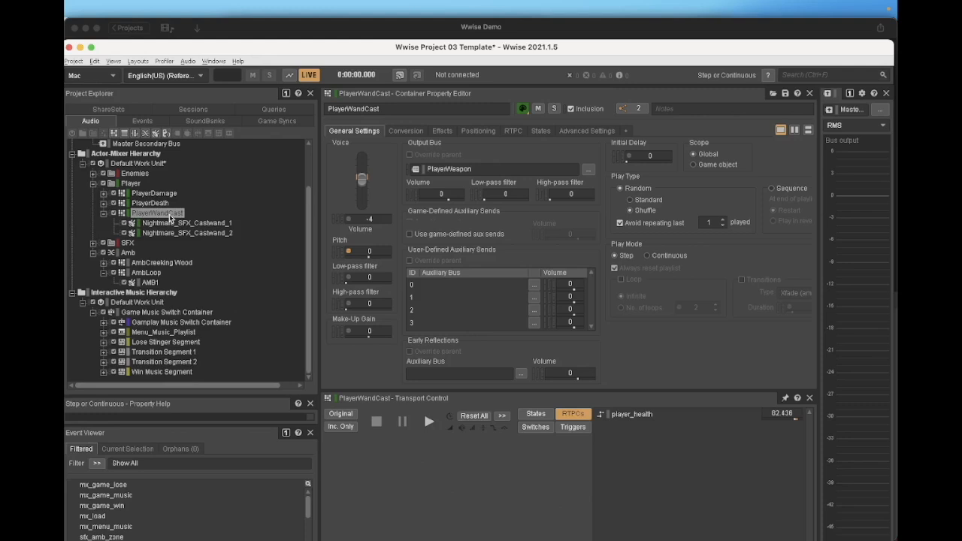
# Audition the PlayerWandCast container and inspect its pitch control and effects settings
pyautogui.press('space')
pyautogui.click(349, 252)
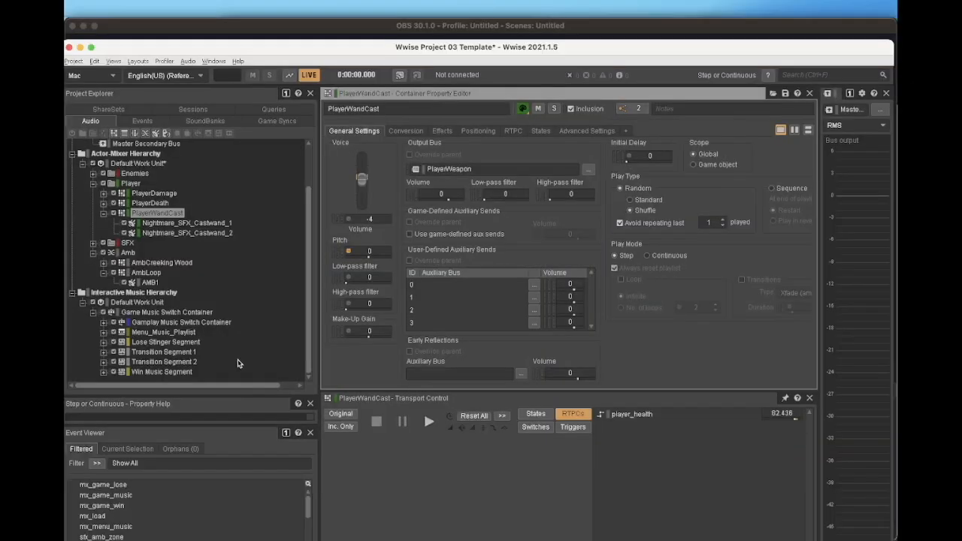
pyautogui.click(442, 131)
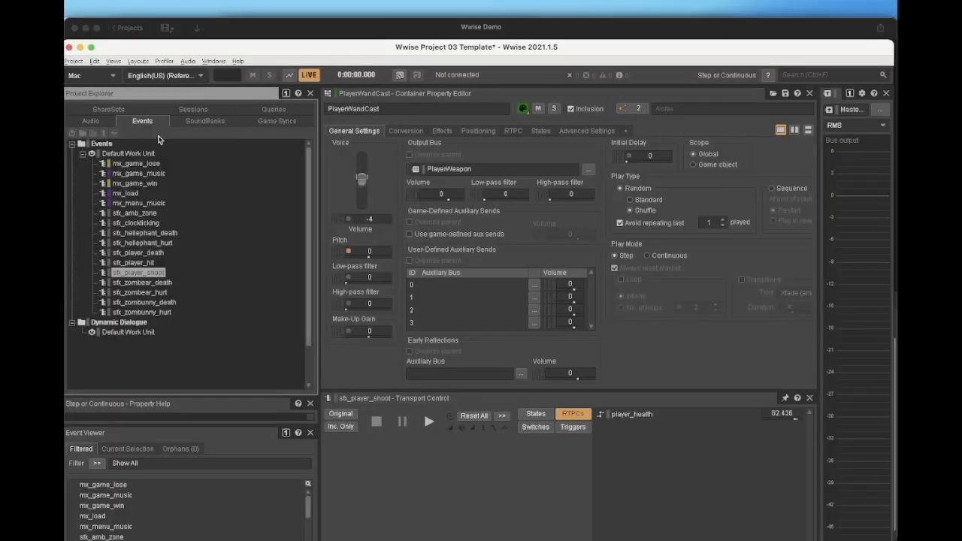
# Inspect the action and target of the sfx_player_shoot event, and switch to the SoundBank layout
pyautogui.click(150, 263)
pyautogui.click(153, 272)
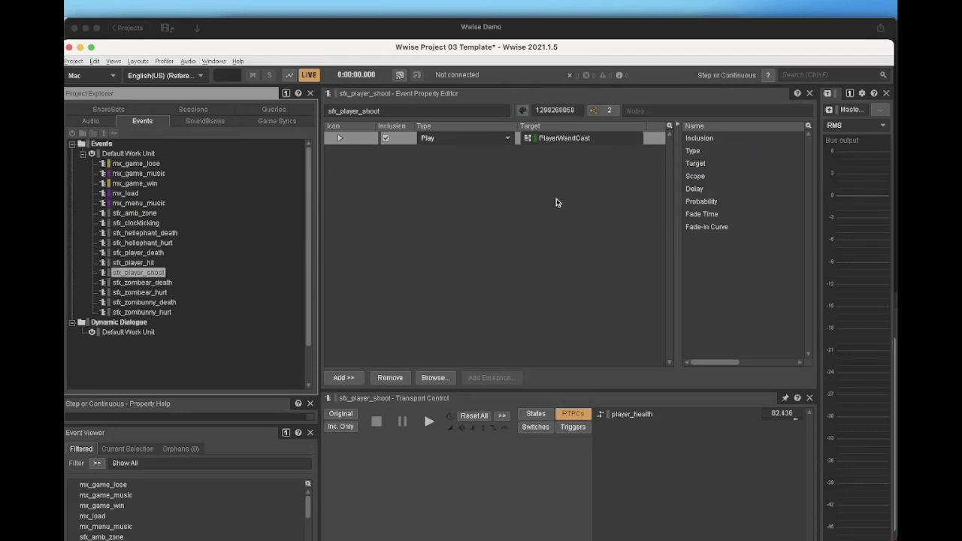
pyautogui.click(138, 62)
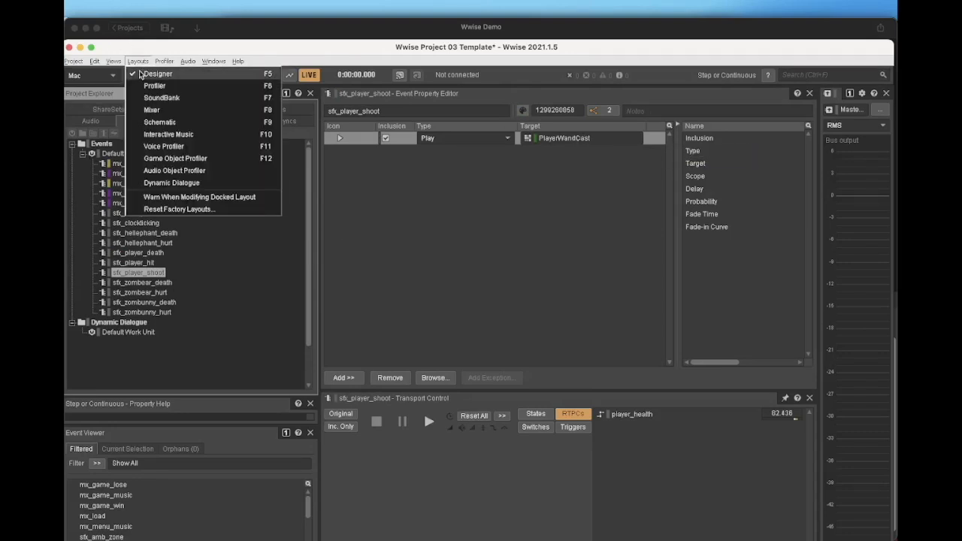
pyautogui.click(147, 101)
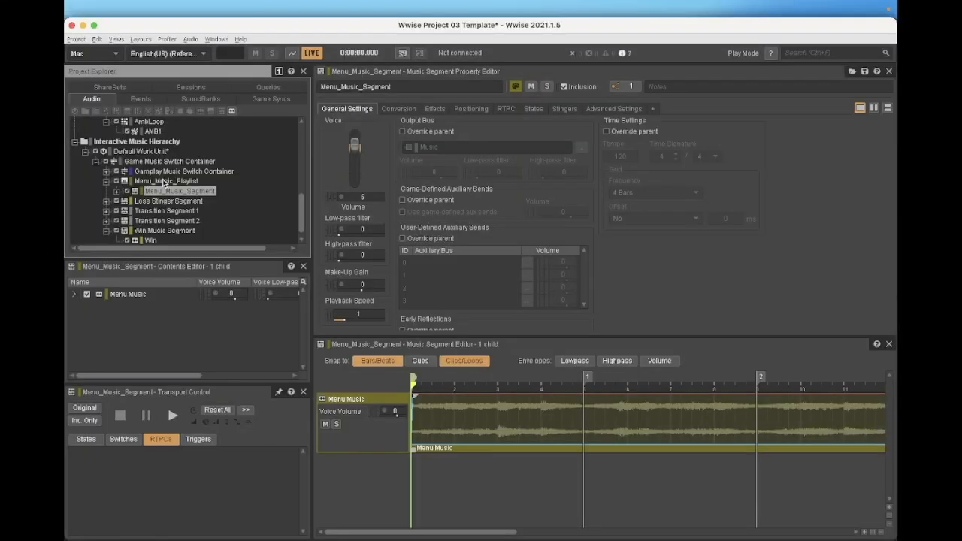
# Examine the Menu_Music_Segment timeline up to its exit cue and its Menu Music track
pyautogui.moveTo(434, 534); pyautogui.dragTo(659, 509)
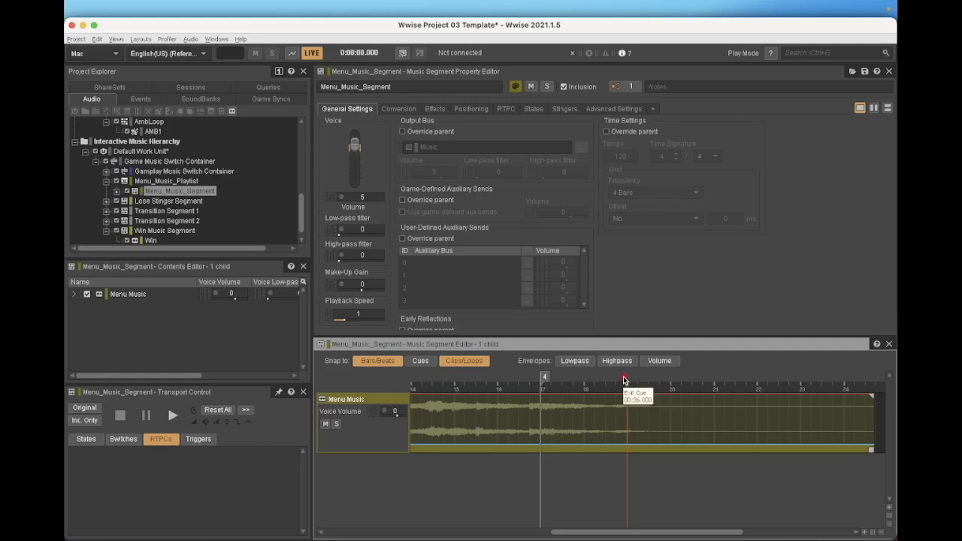
pyautogui.moveTo(599, 532); pyautogui.dragTo(337, 534)
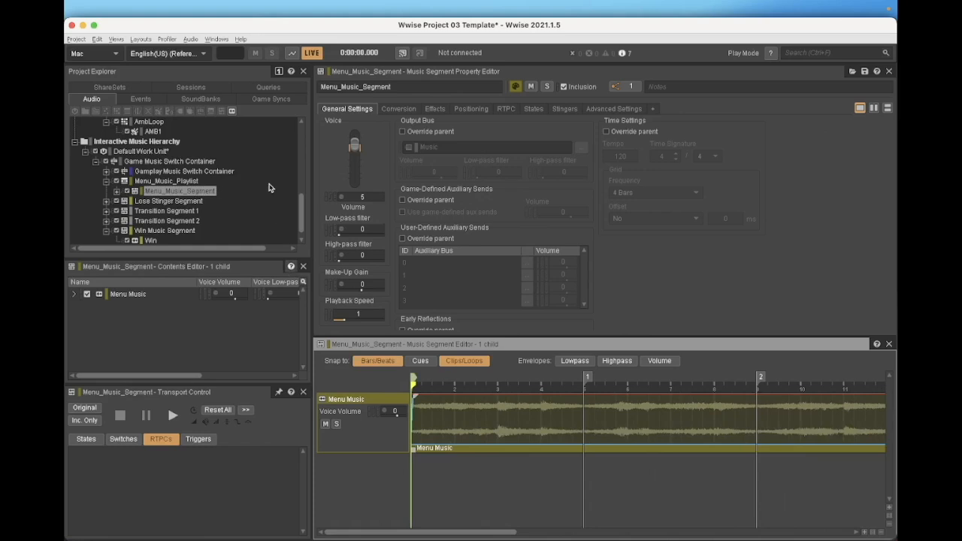
pyautogui.click(117, 191)
pyautogui.click(163, 203)
pyautogui.click(157, 192)
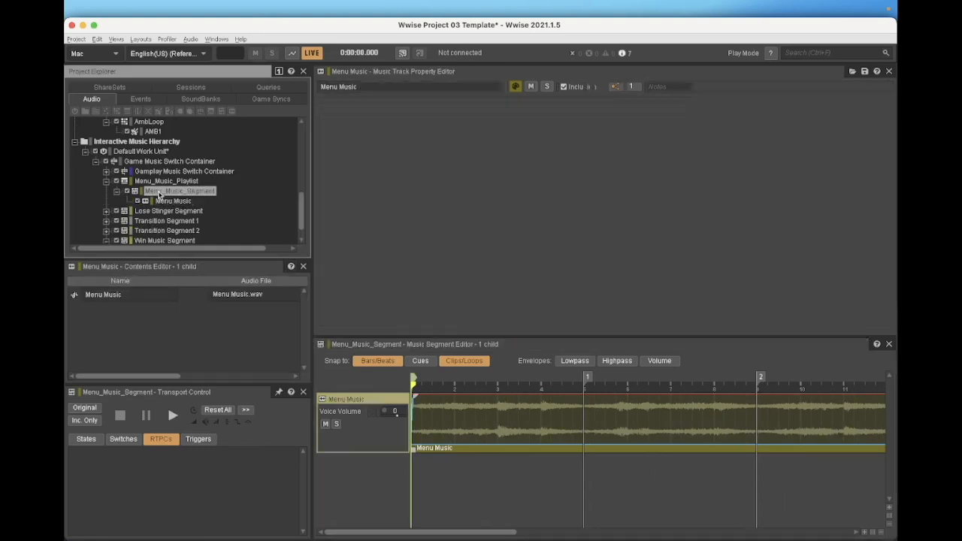
# Show the transition settings of Menu_Music_Playlist for the Any to Any transition
pyautogui.click(147, 182)
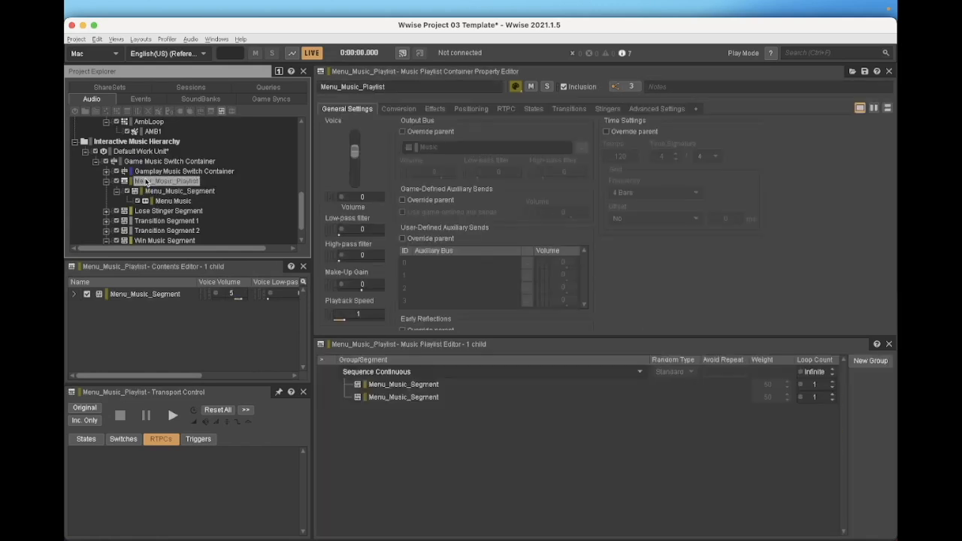
pyautogui.click(563, 111)
pyautogui.click(509, 136)
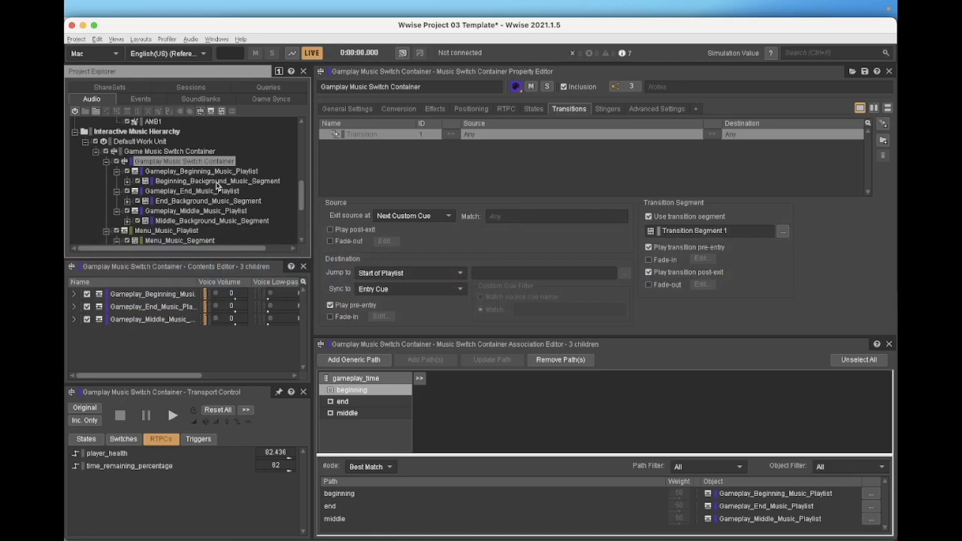
# Review the beginning and end background music segments and the beginning, end and middle gameplay playlists
pyautogui.click(225, 182)
pyautogui.click(204, 202)
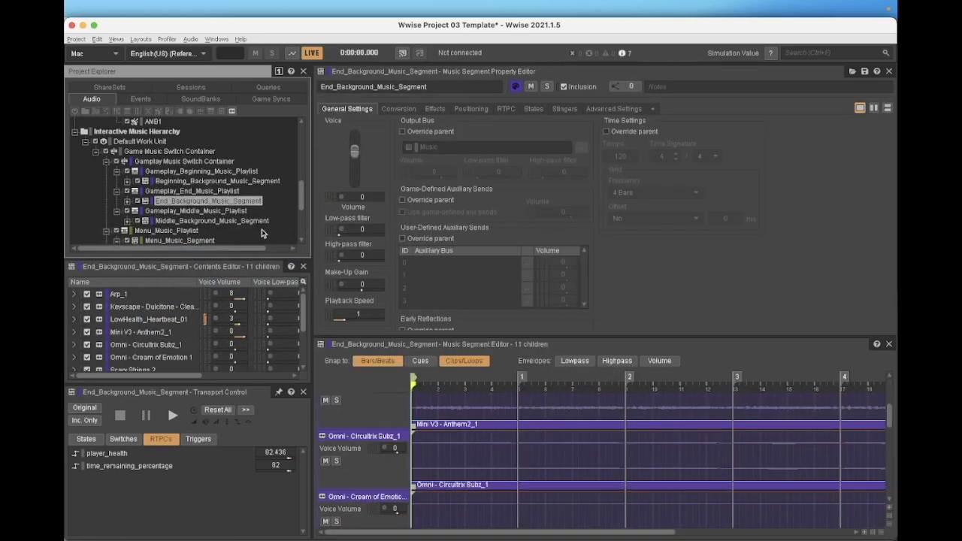
pyautogui.click(189, 172)
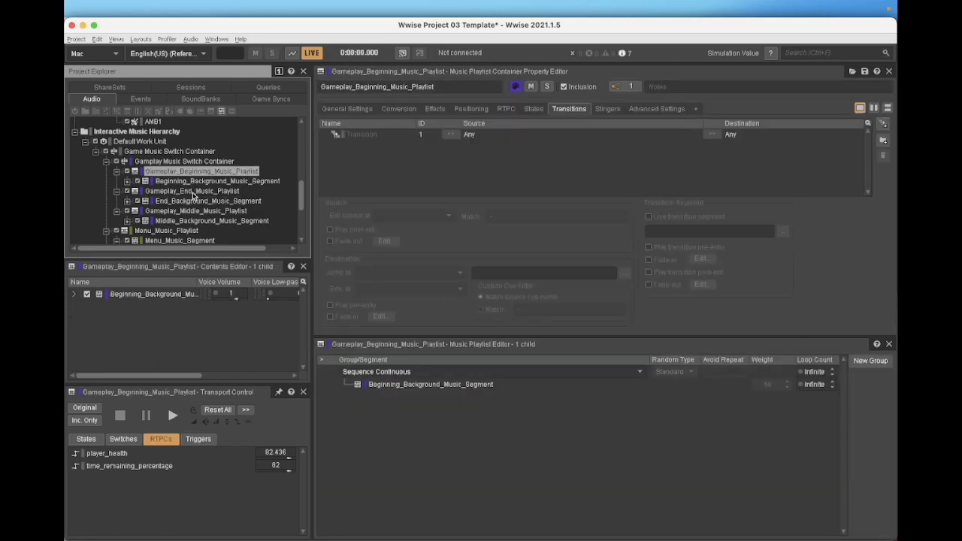
pyautogui.click(194, 192)
pyautogui.click(194, 212)
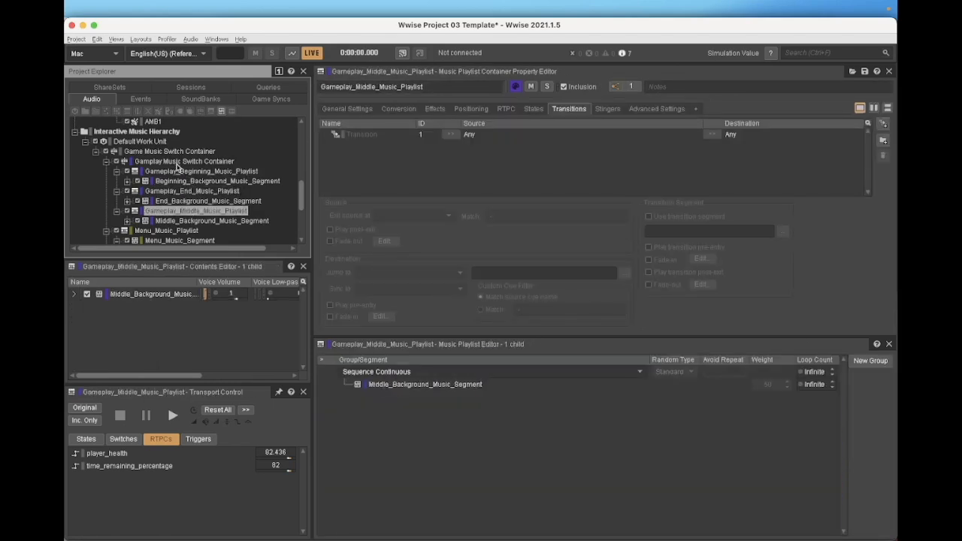
# Compare the transitions of the Gamplay and Game Music Switch Containers, and show the Game Music Switch Container's general settings
pyautogui.click(177, 162)
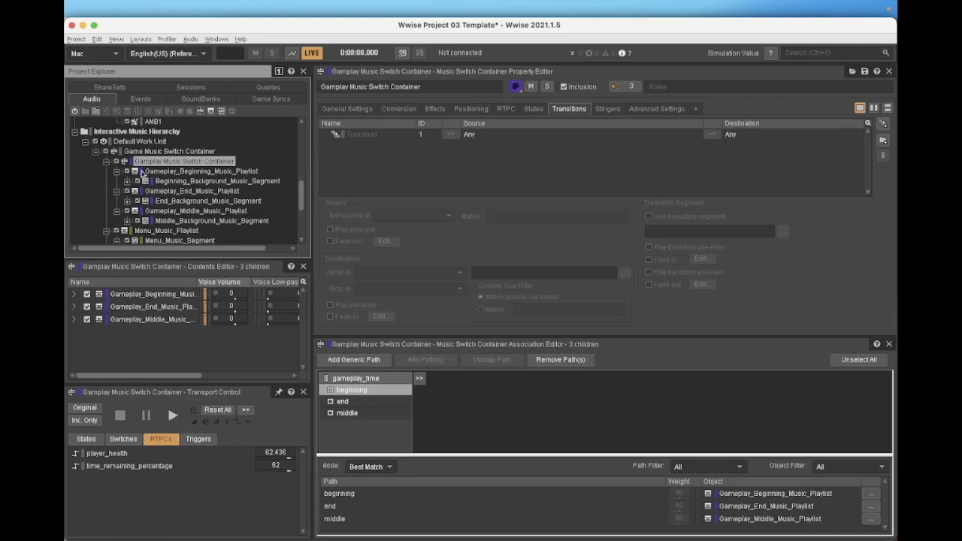
pyautogui.click(150, 153)
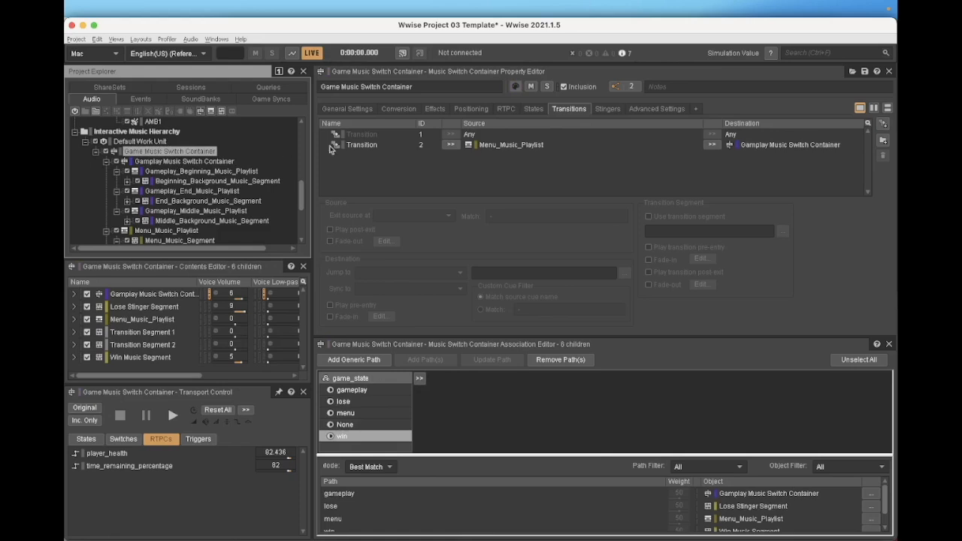
pyautogui.click(331, 110)
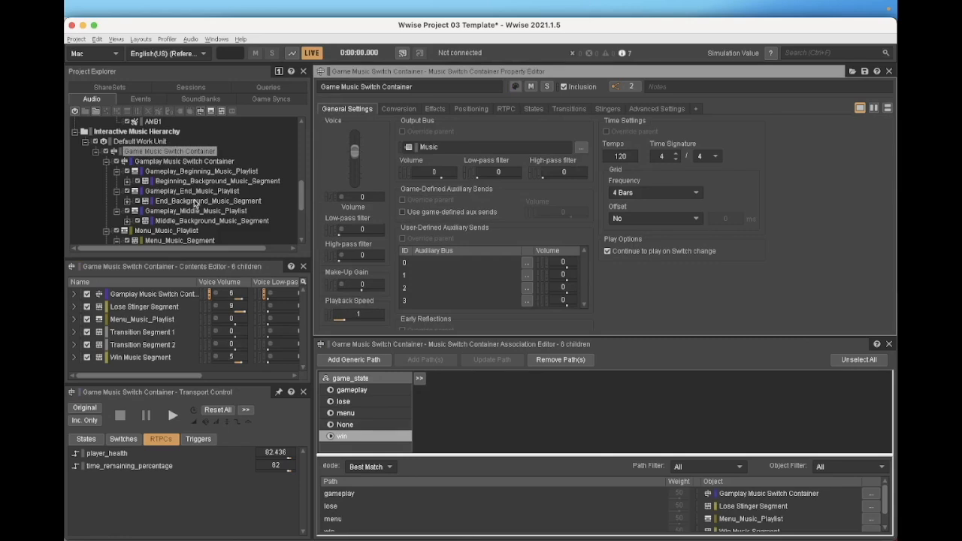
# Go through the gameplay, lose, menu, None and win states of game_state in the Game Music Switch Container's associations
pyautogui.click(368, 392)
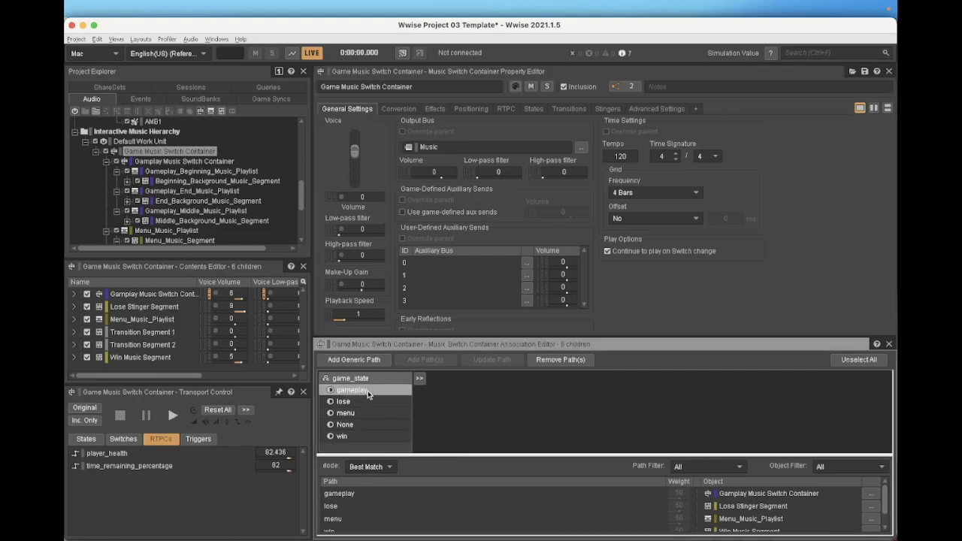
pyautogui.click(365, 403)
pyautogui.click(365, 414)
pyautogui.click(362, 426)
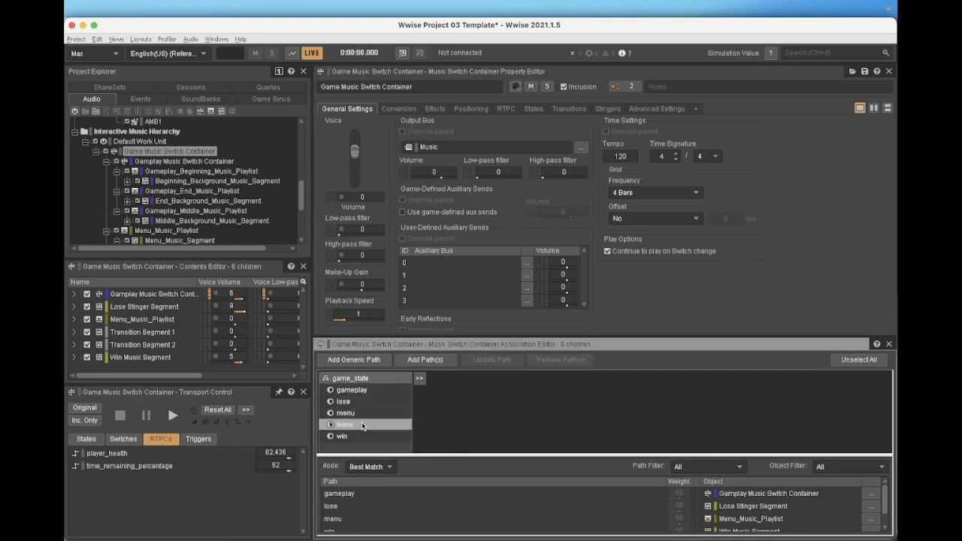
pyautogui.click(362, 437)
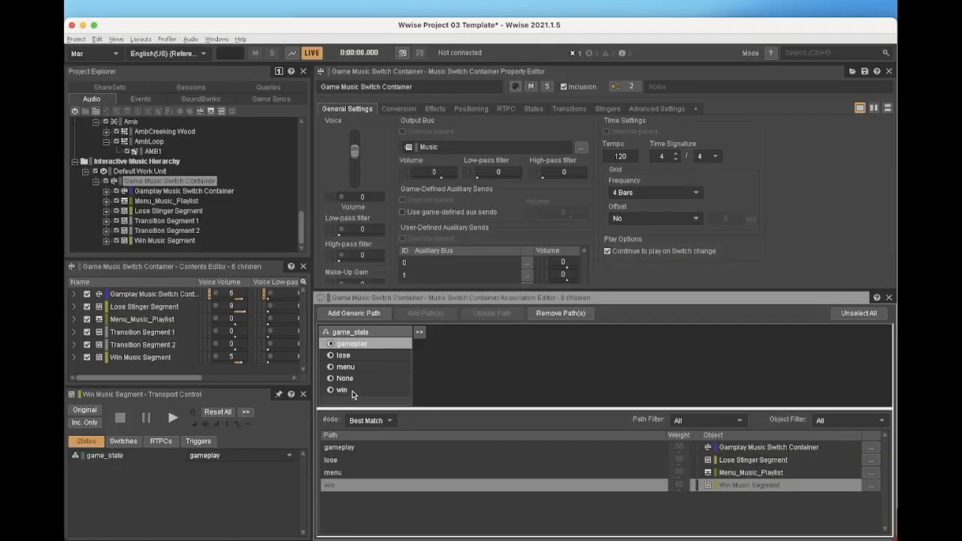
# Review which music objects are assigned to the gameplay, lose and menu paths of the Game Music Switch Container
pyautogui.click(356, 448)
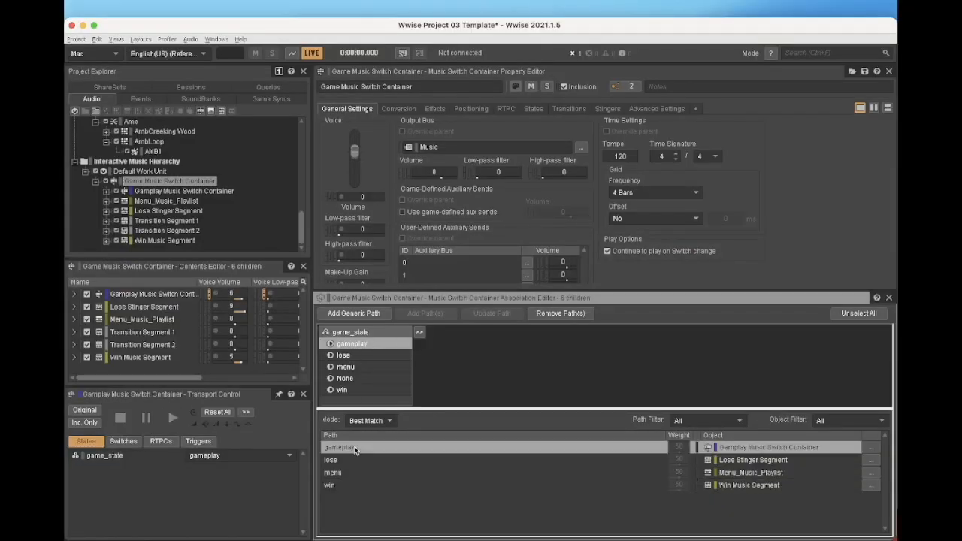
pyautogui.click(349, 460)
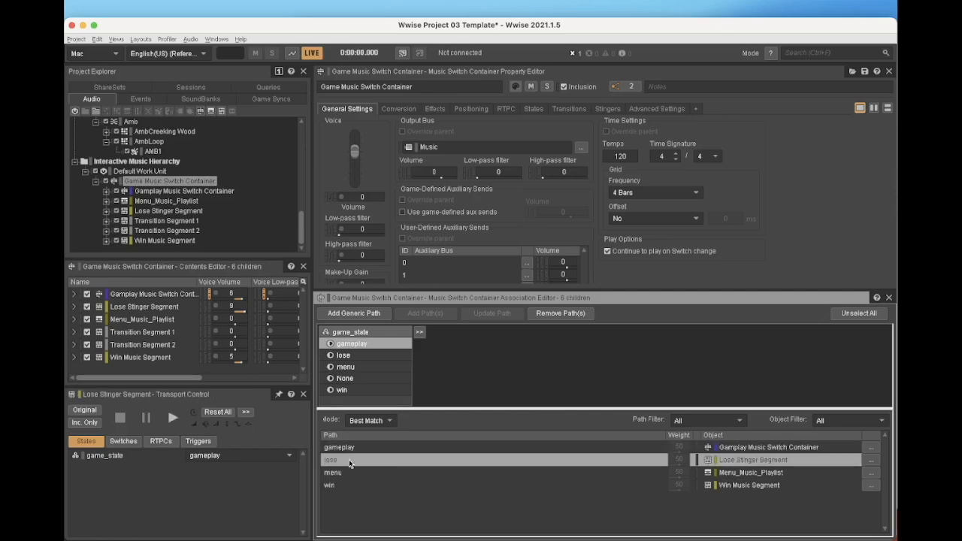
pyautogui.click(345, 474)
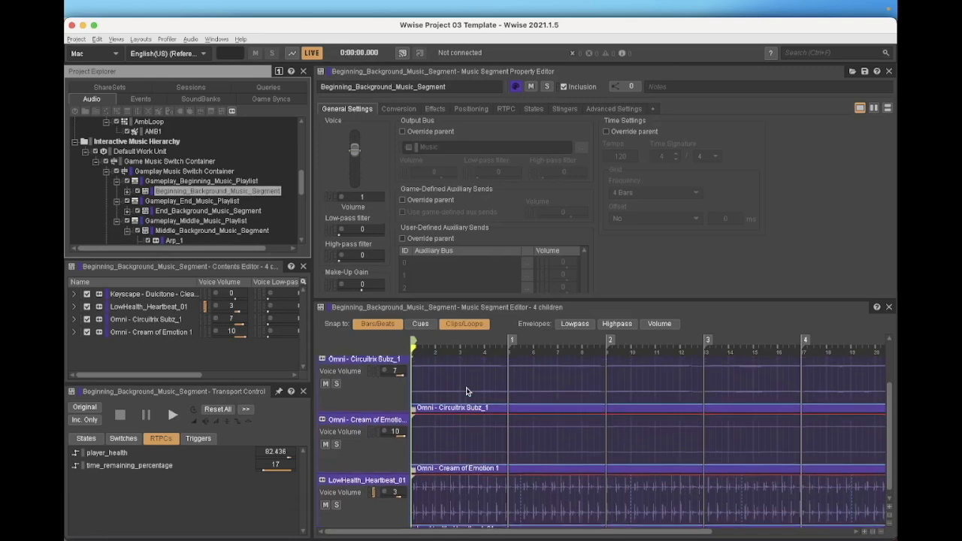
pyautogui.scroll(-1, 466, 389)
pyautogui.scroll(1, 466, 387)
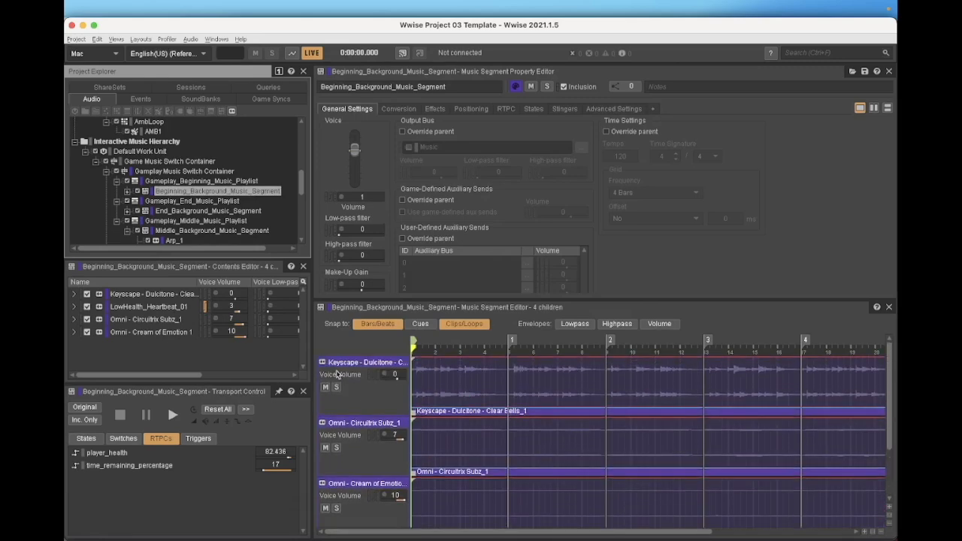
# Solo the Keyscape - Dulcitone track in Beginning_Background_Music_Segment and play the segment
pyautogui.click(336, 388)
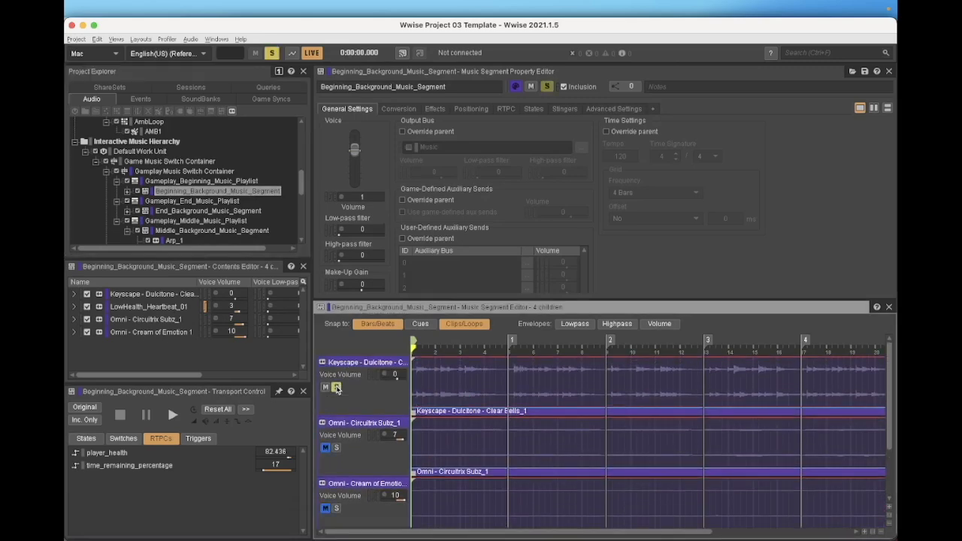
pyautogui.press('space')
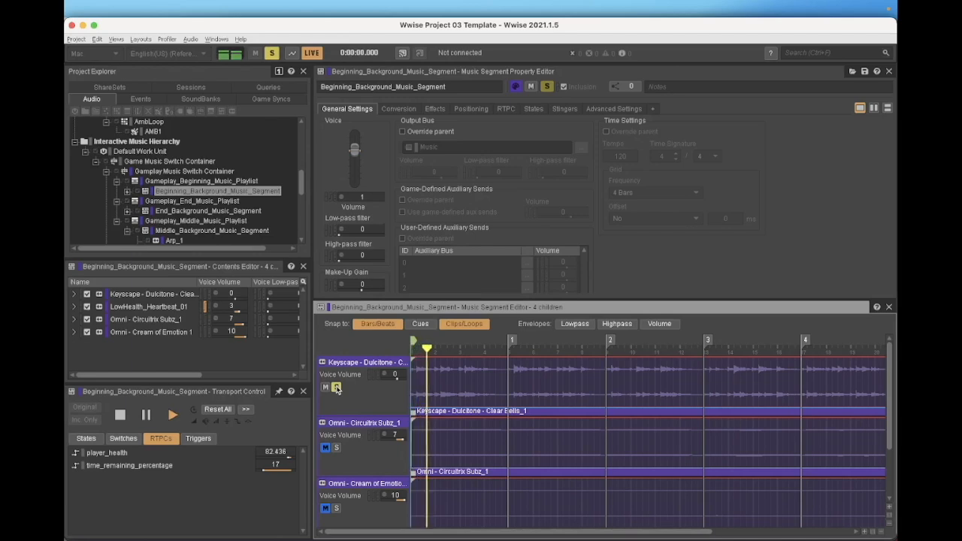
pyautogui.scroll(-3, 337, 444)
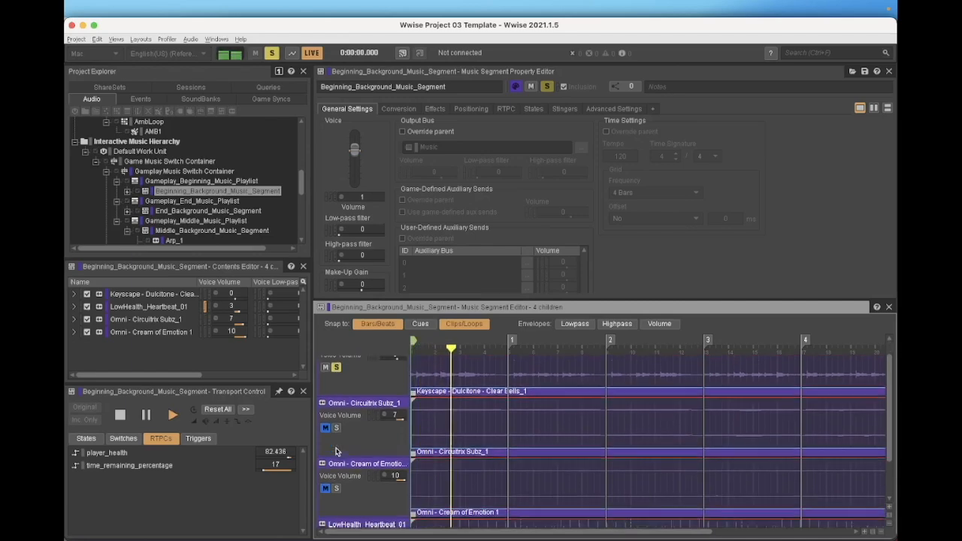
# Solo the Omni - Cream of Emotion 1 track, toggle the Keyscape - Dulcitone solo, and solo Omni - Circuitrix Subz_1 during playback
pyautogui.scroll(-2, 338, 451)
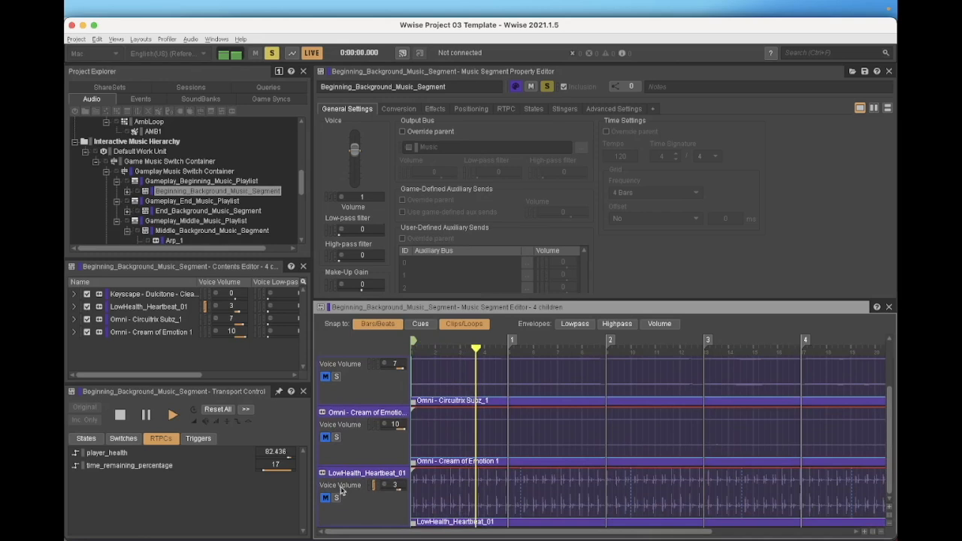
pyautogui.click(336, 437)
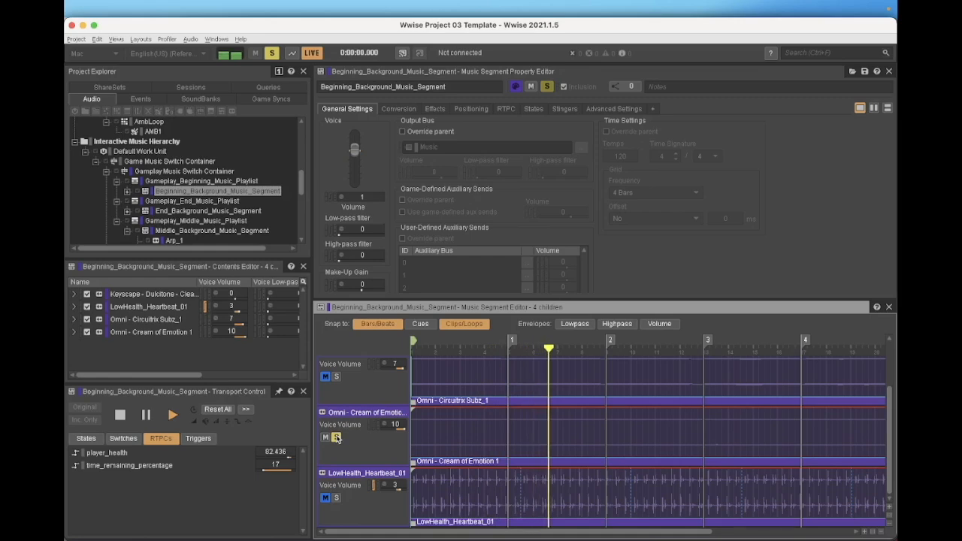
pyautogui.scroll(3, 341, 429)
pyautogui.click(337, 387)
pyautogui.click(336, 448)
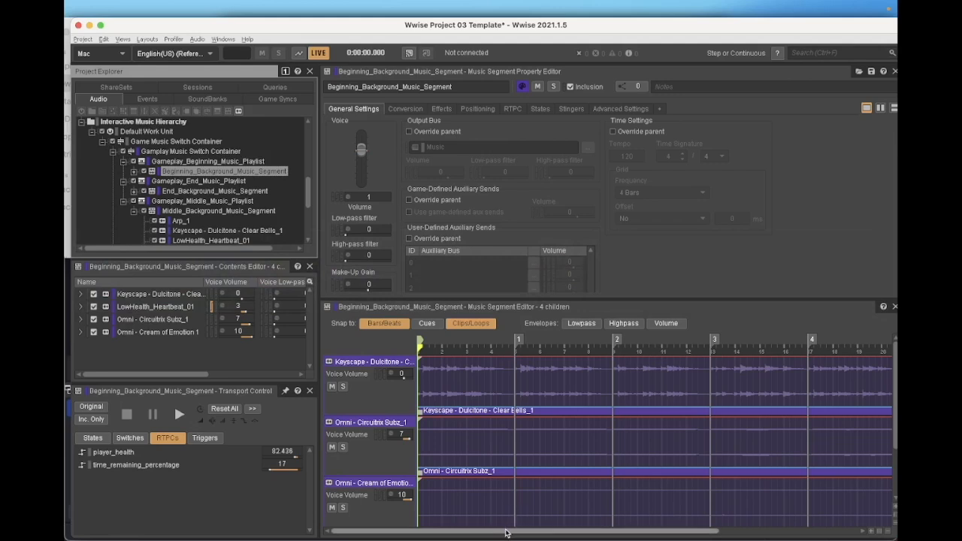
# Show the Any-to-Any transition of the Gamplay Music Switch Container and play Transition Segment 1
pyautogui.moveTo(506, 533); pyautogui.dragTo(516, 533)
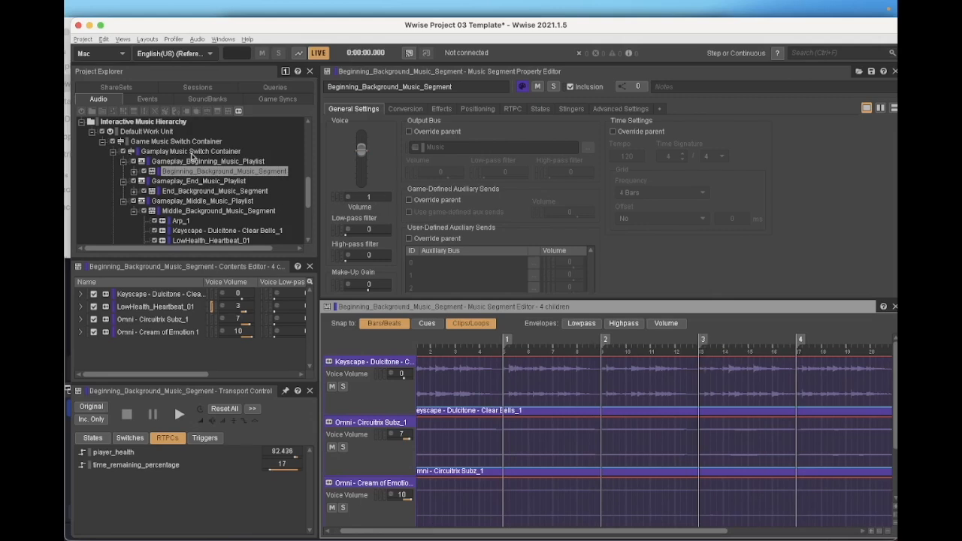
pyautogui.click(156, 152)
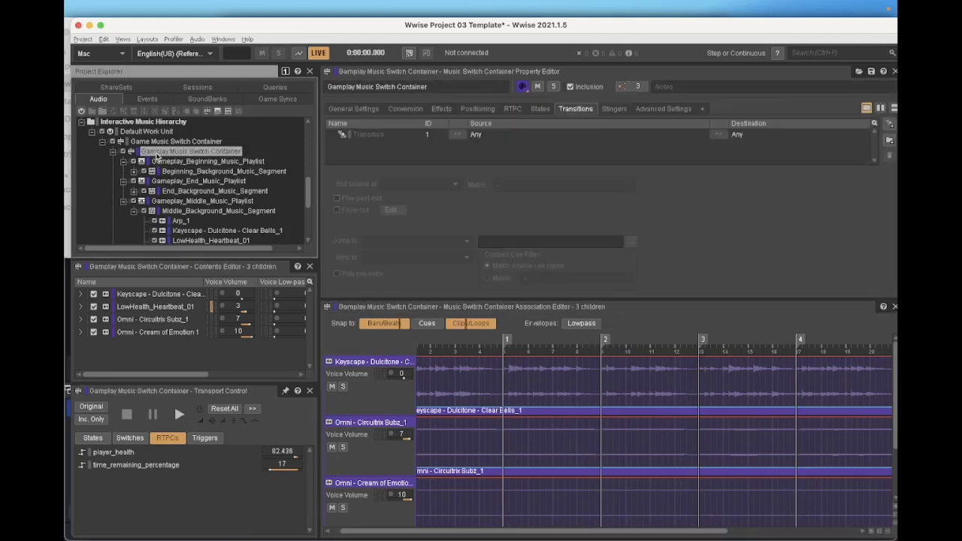
pyautogui.click(508, 137)
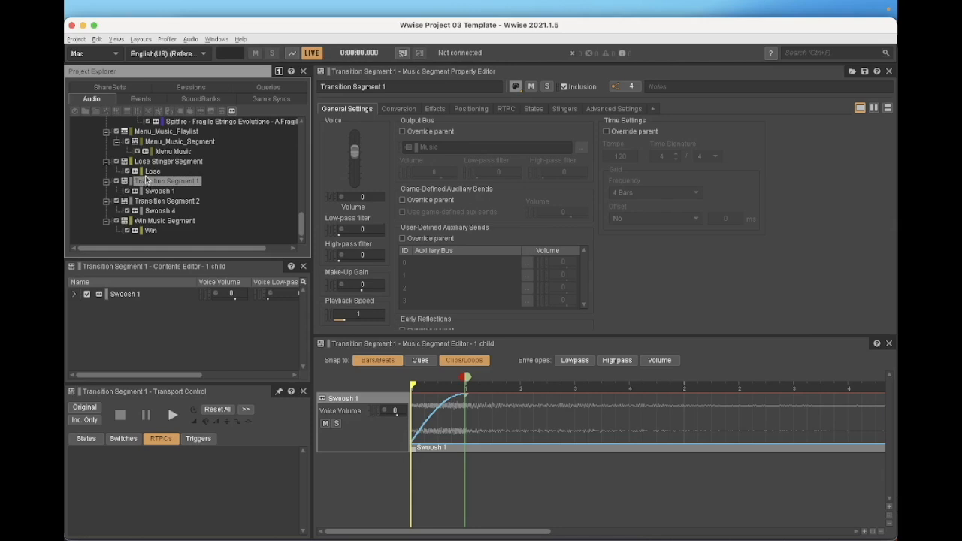
pyautogui.press('space')
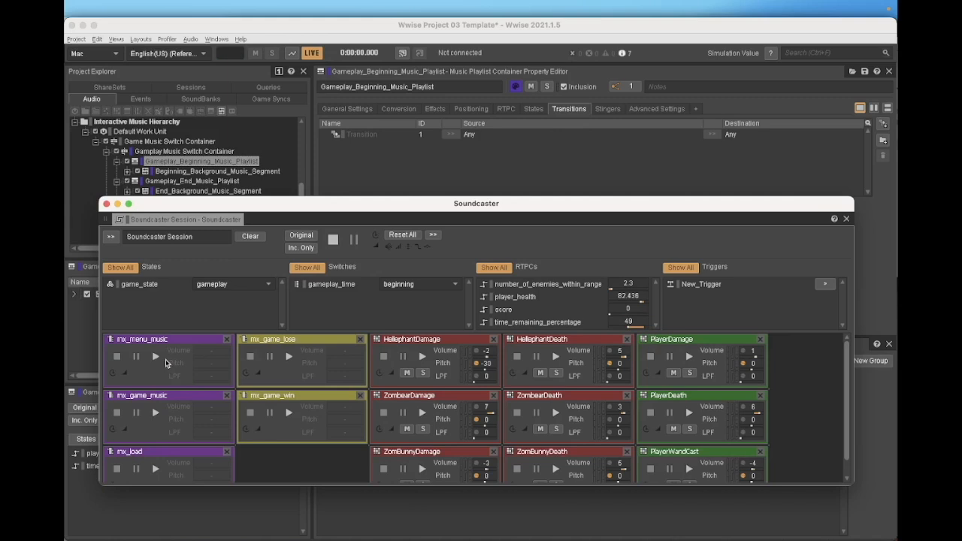
# Play the mx_game_music event in the Soundcaster session and lower the time_remaining_percentage RTPC
pyautogui.click(154, 412)
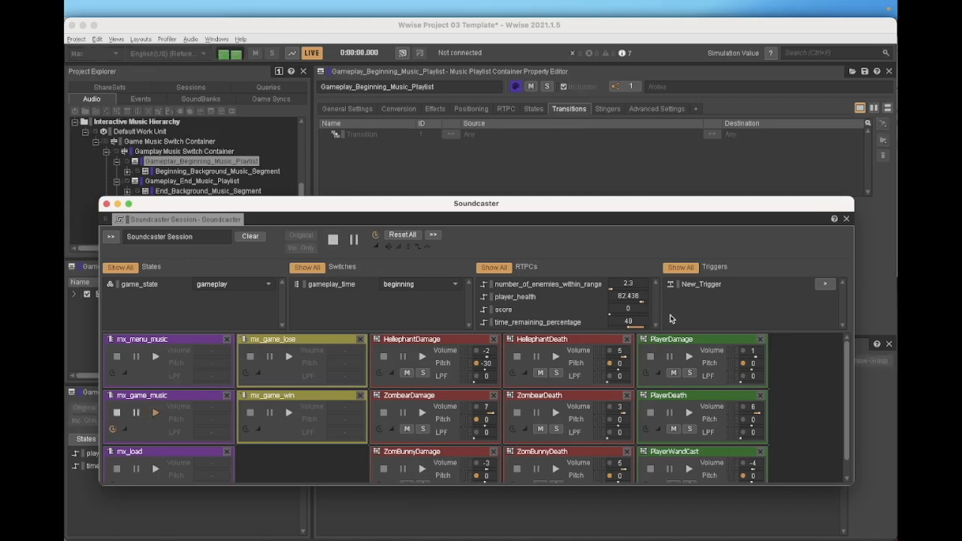
pyautogui.click(629, 329)
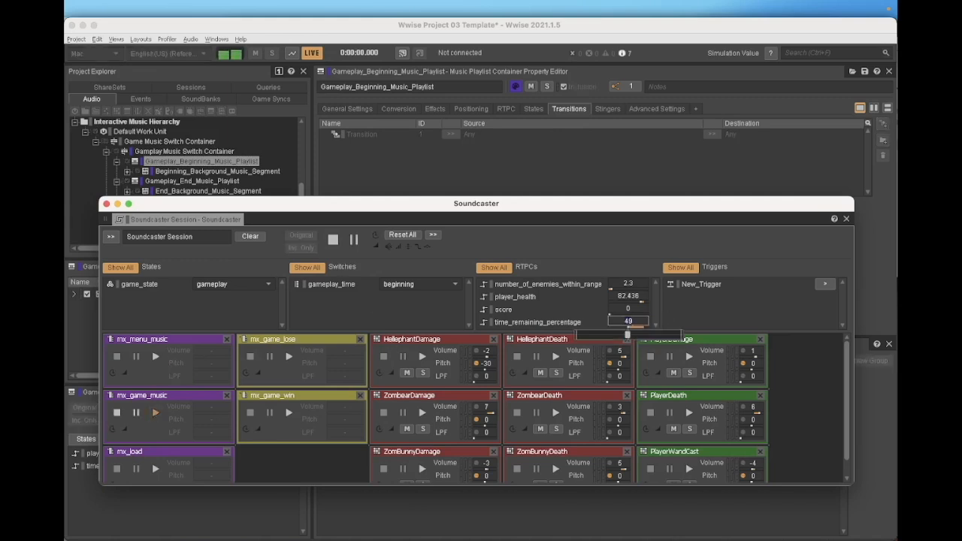
pyautogui.moveTo(628, 333); pyautogui.dragTo(594, 336)
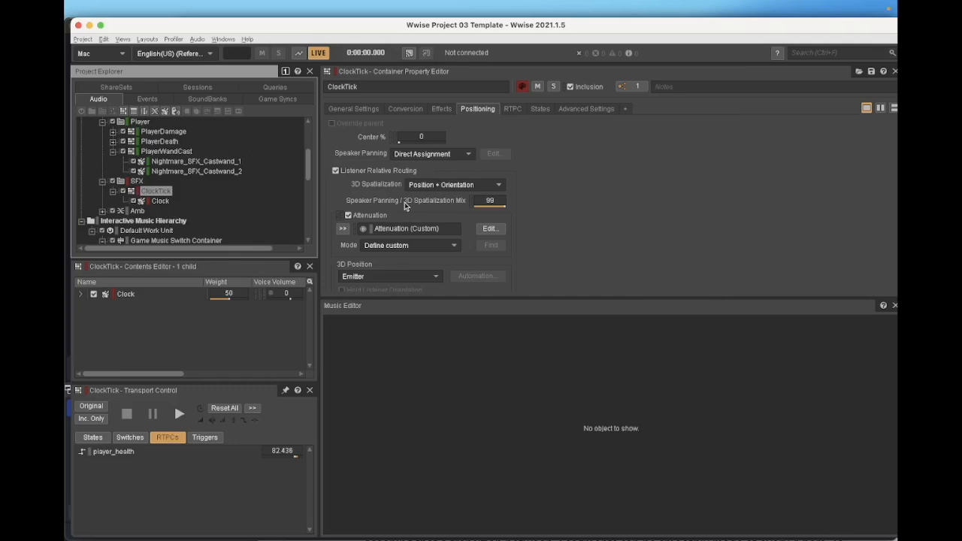
# Open ClockTick's custom attenuation, show its low-pass filter curve, and play the sound while moving the distance cursor
pyautogui.click(491, 228)
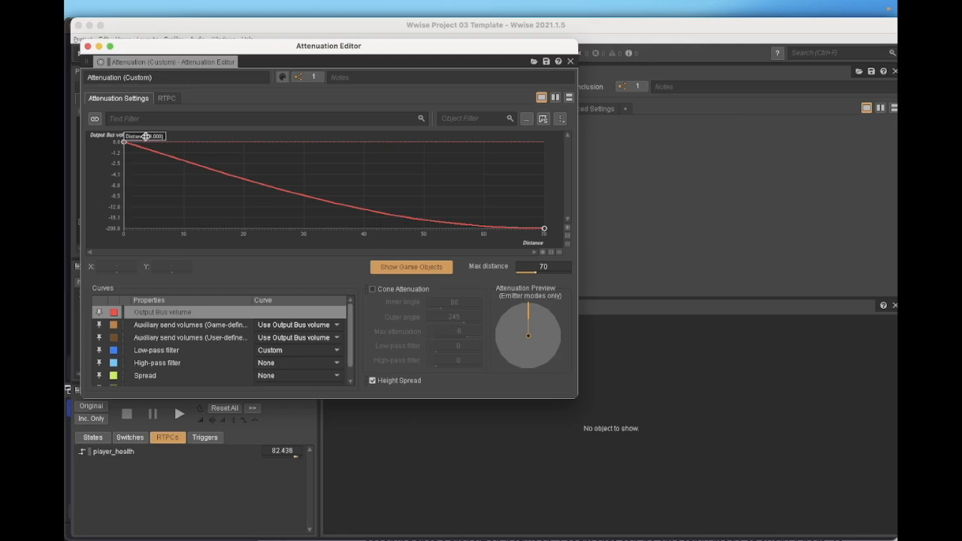
pyautogui.click(161, 351)
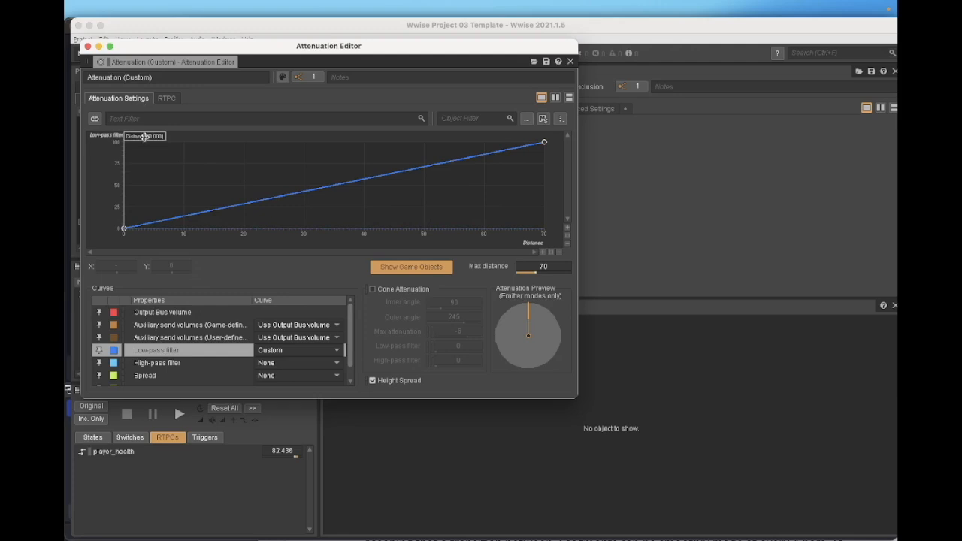
pyautogui.press('space')
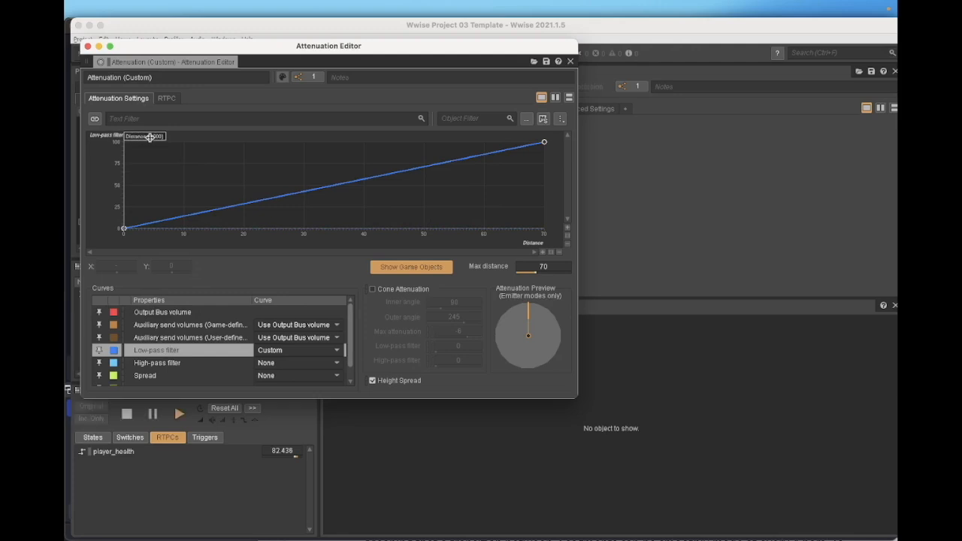
pyautogui.moveTo(145, 136)
pyautogui.mouseDown()
pyautogui.moveTo(484, 122)
pyautogui.moveTo(135, 139)
pyautogui.mouseUp()
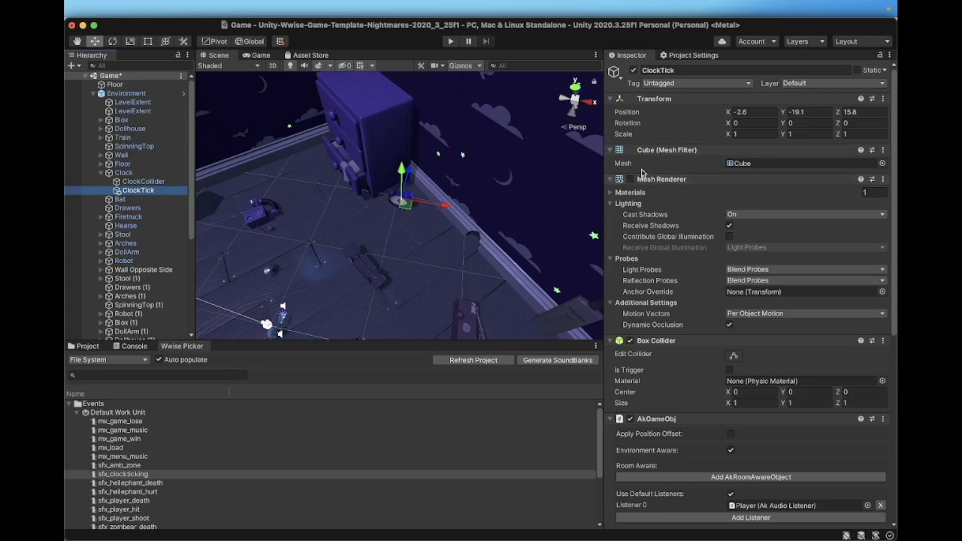
# Switch to Unity and examine the AkGameObj and AkAmbient component settings of the ClockTick object
pyautogui.scroll(-10, 690, 288)
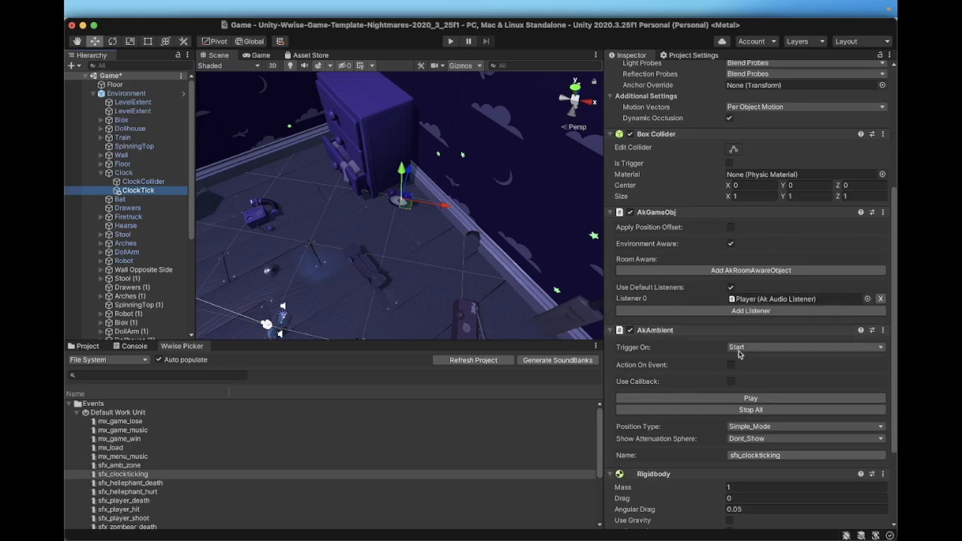
pyautogui.scroll(-3, 713, 378)
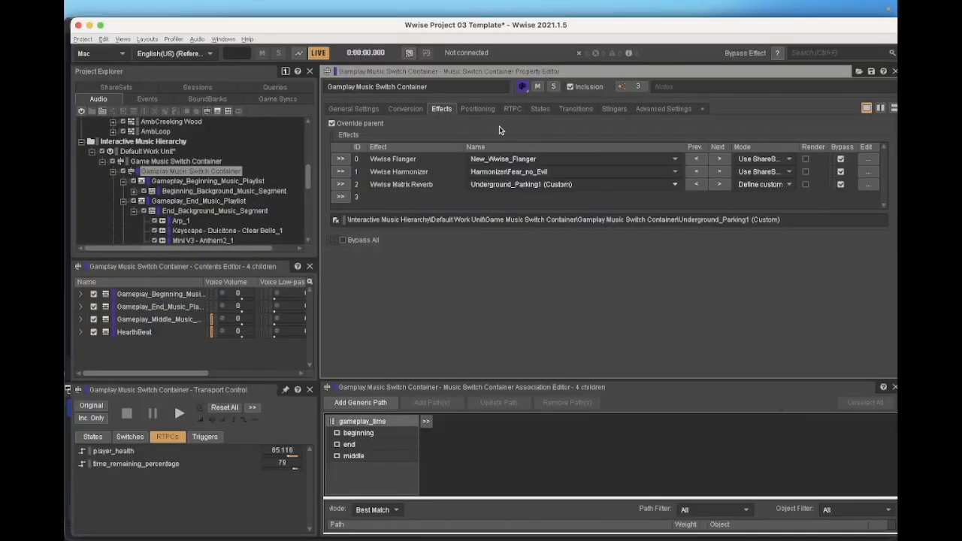
# Play the Gamplay Music Switch Container while moving player_health along its Voice Volume RTPC curve to about 62.5
pyautogui.click(508, 109)
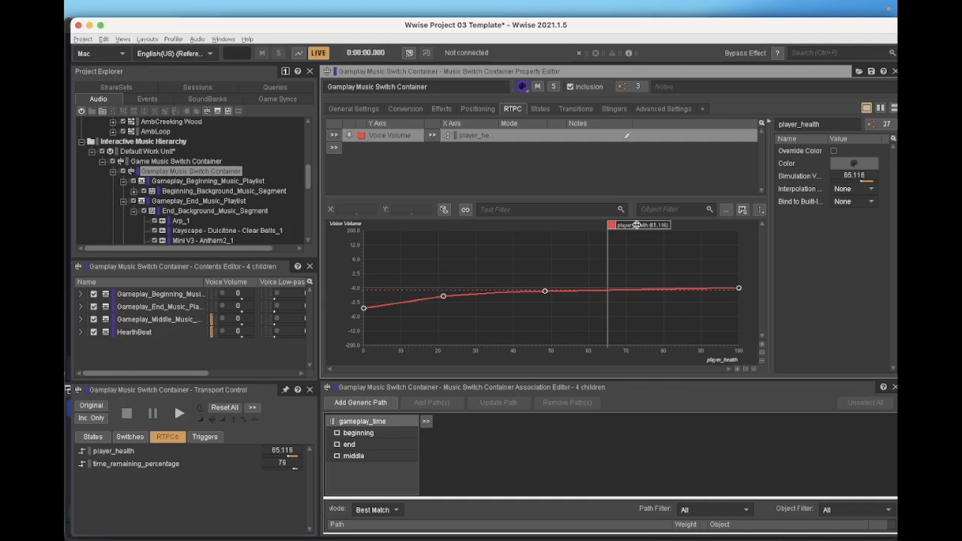
pyautogui.press('space')
pyautogui.moveTo(637, 225); pyautogui.dragTo(666, 253)
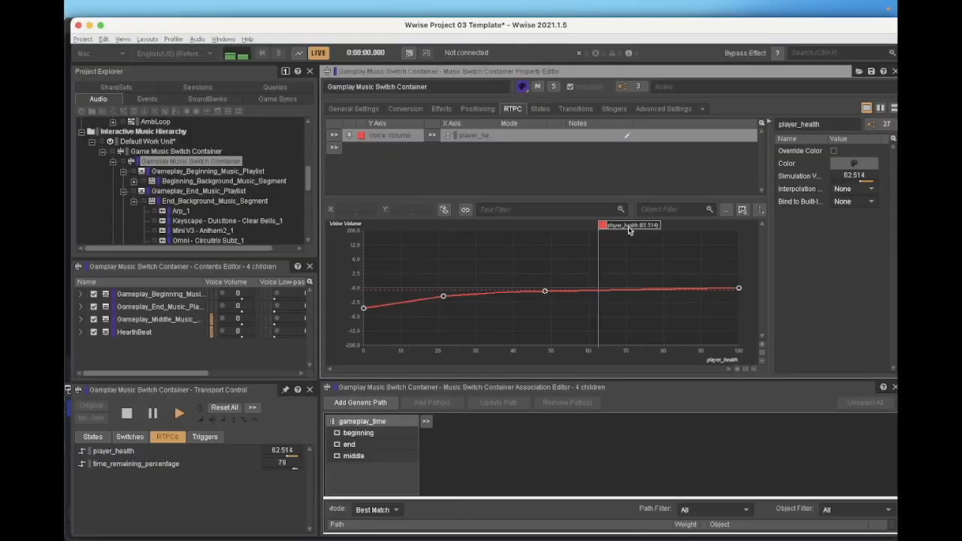
pyautogui.moveTo(630, 226); pyautogui.dragTo(628, 228)
# Turn off bypass for the Wwise Flanger, Harmonizer and Matrix Reverb effects of the Gamplay Music Switch Container
pyautogui.click(441, 109)
pyautogui.click(841, 160)
pyautogui.click(841, 185)
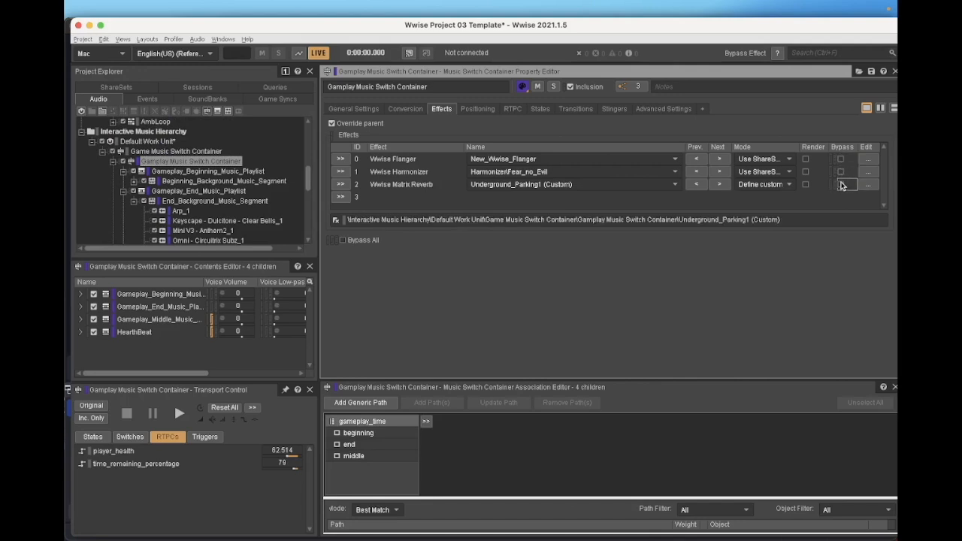
# Open the New_Wwise_Flanger effect and move player_health to about 79.65 on its Wet/Dry Mix RTPC curve
pyautogui.click(867, 160)
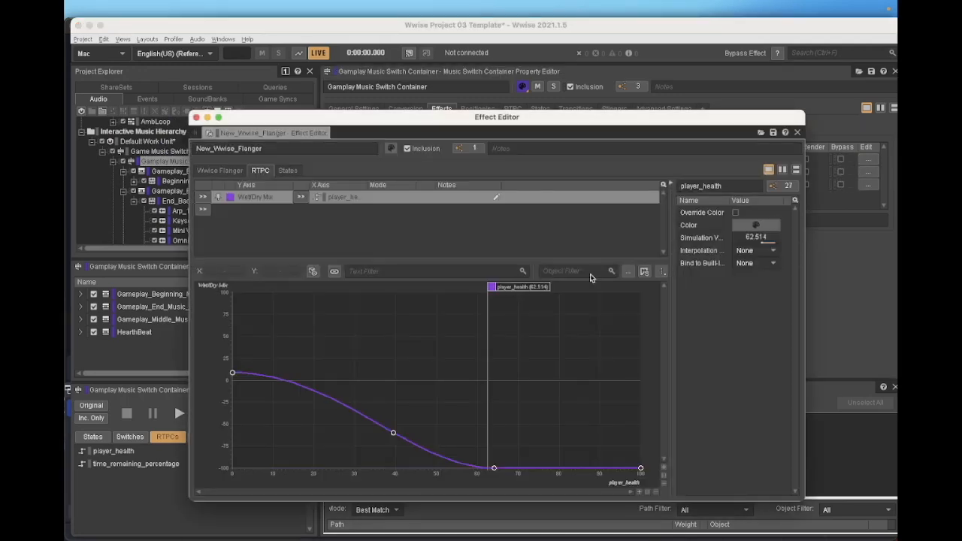
pyautogui.moveTo(539, 287); pyautogui.dragTo(608, 313)
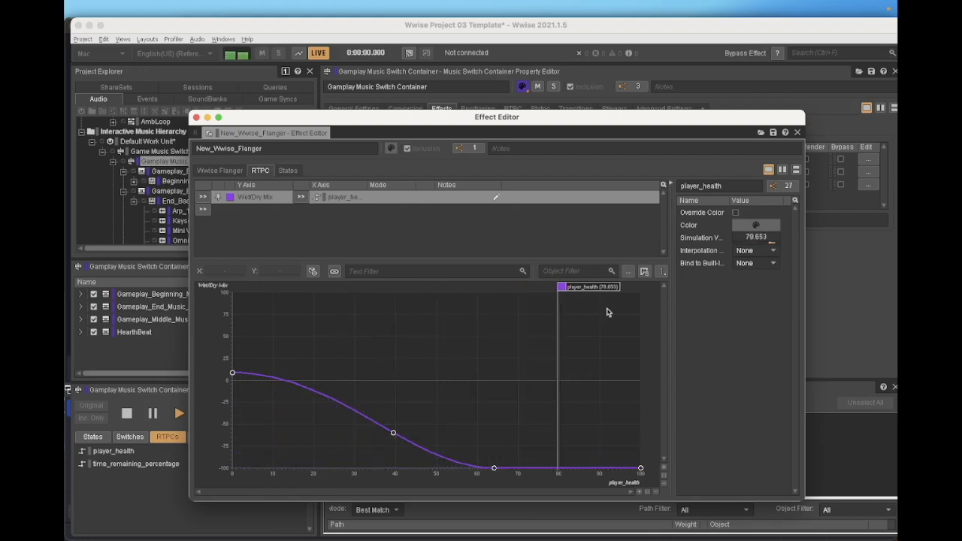
# Play the HearthBeat playlist and lower player_health on its Voice Volume RTPC curve
pyautogui.click(108, 227)
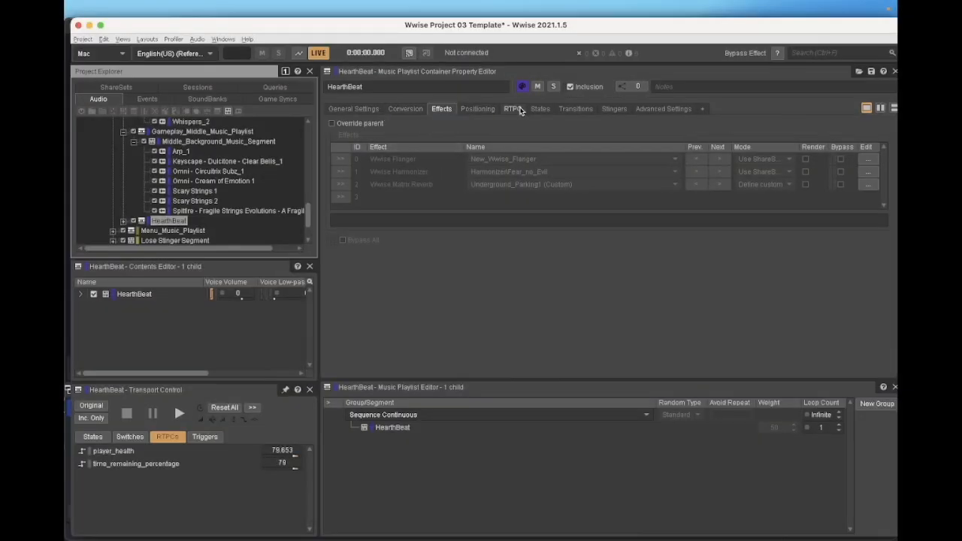
pyautogui.click(514, 109)
pyautogui.press('space')
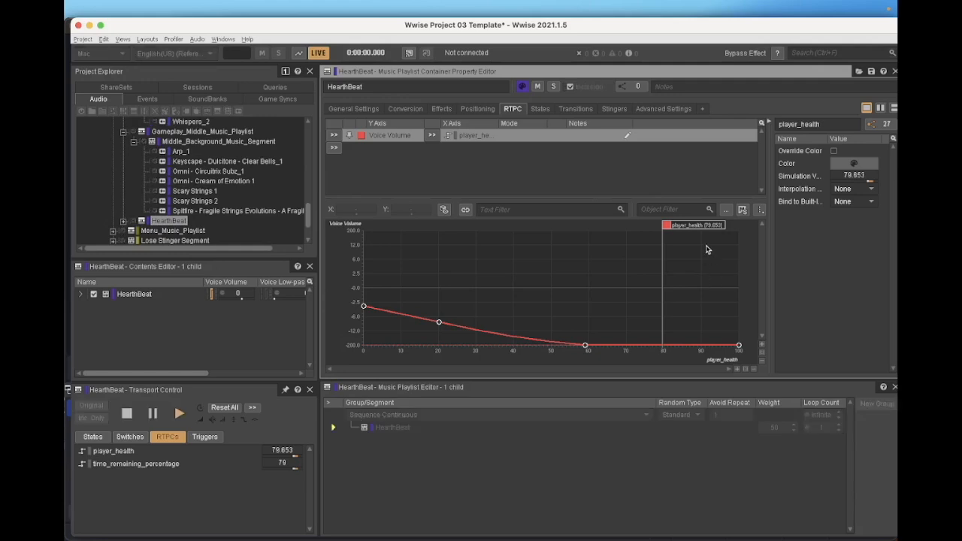
pyautogui.moveTo(692, 228); pyautogui.dragTo(552, 249)
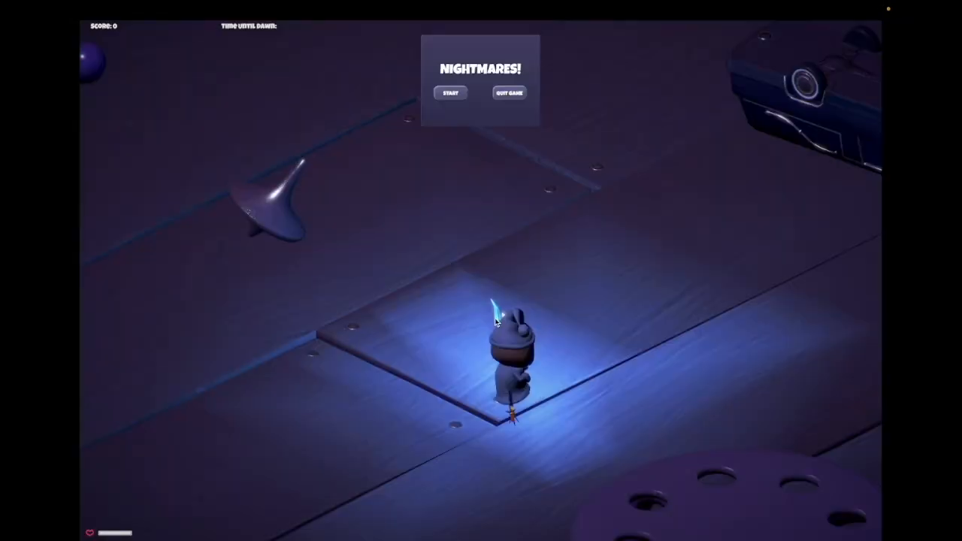
pyautogui.click(452, 93)
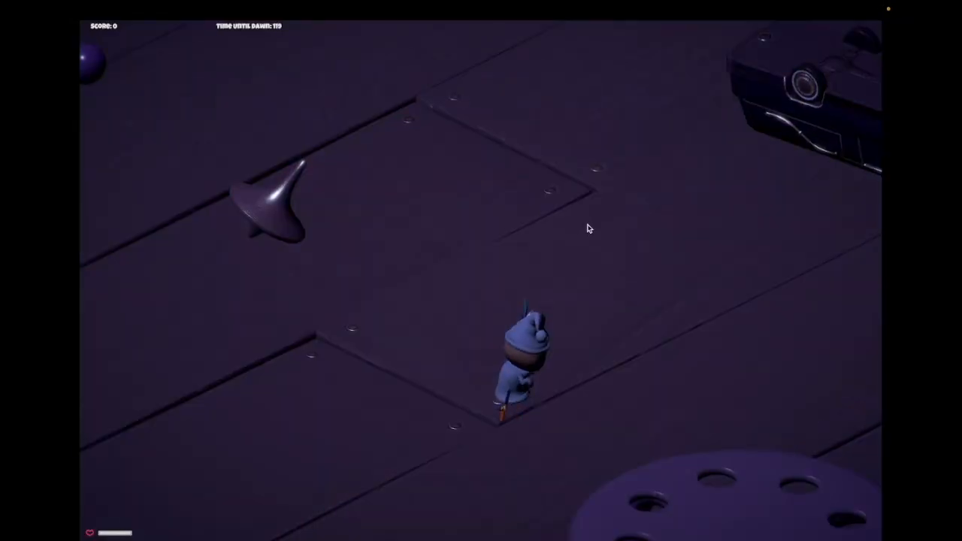
pyautogui.press('d')
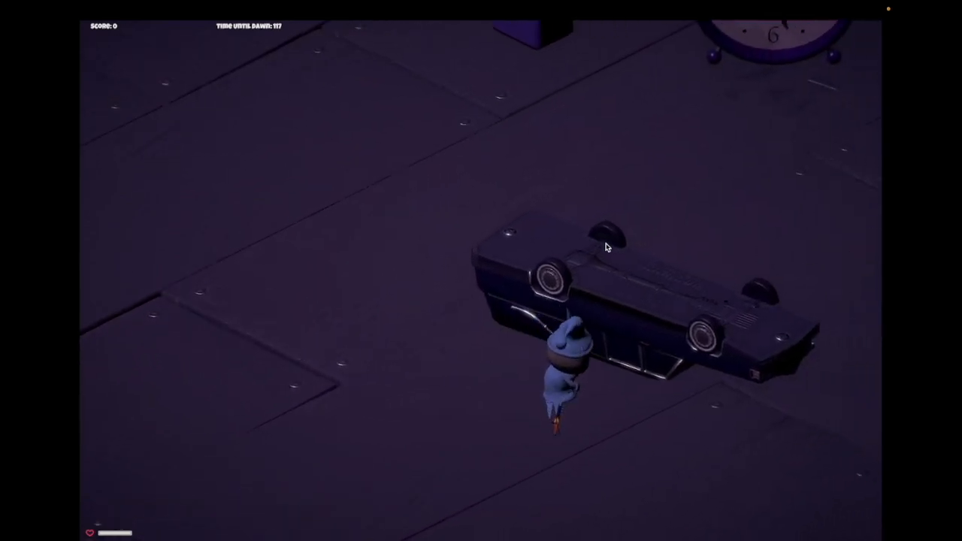
pyautogui.press('w')
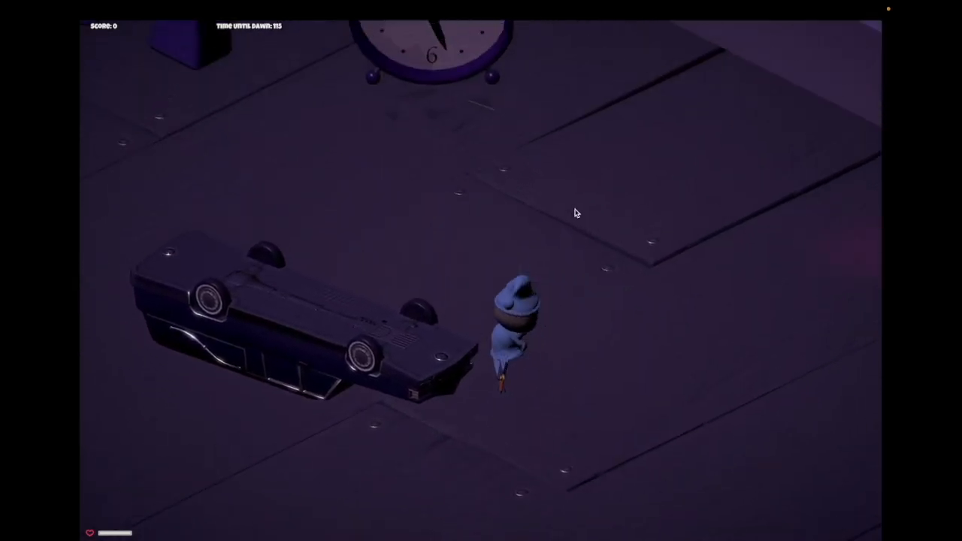
pyautogui.press('a')
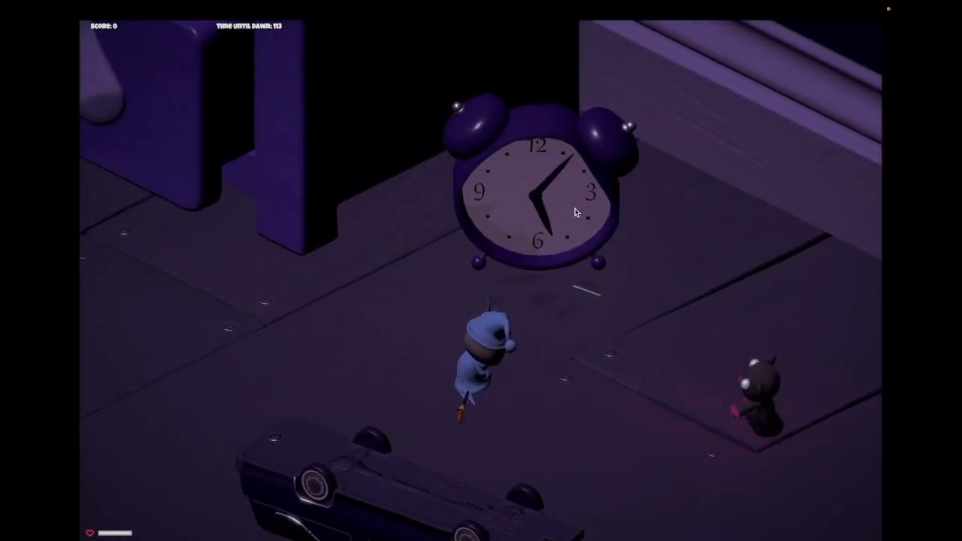
pyautogui.press('s')
pyautogui.press('d')
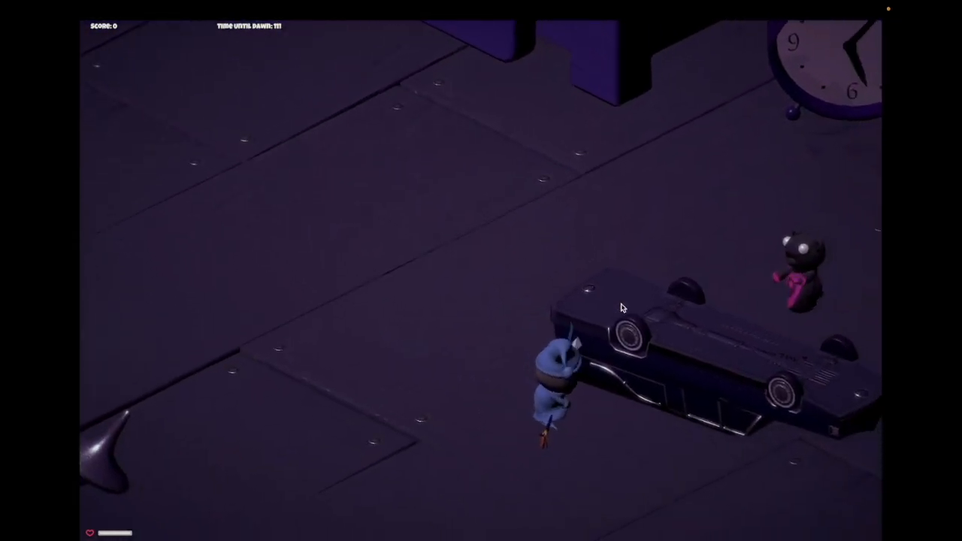
pyautogui.press('d')
pyautogui.click(652, 304)
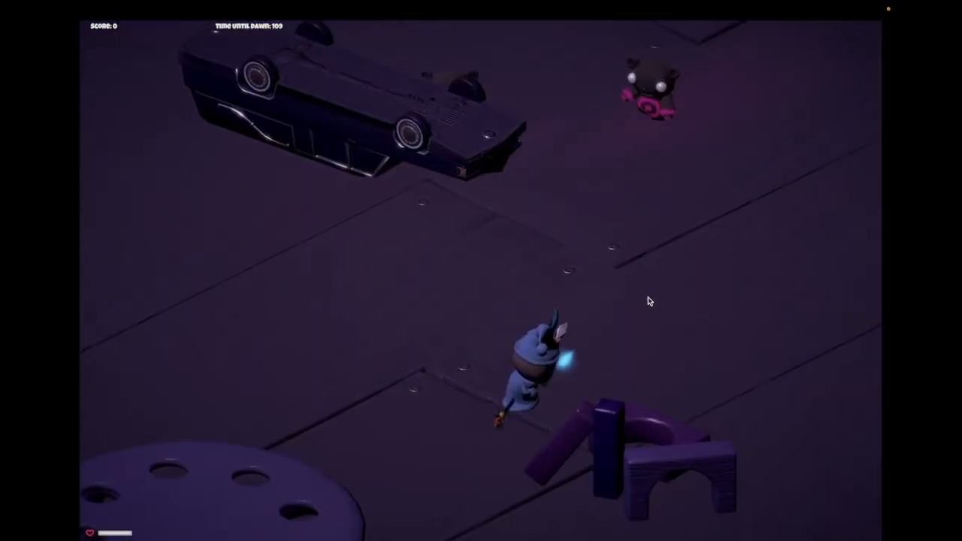
pyautogui.press('a')
pyautogui.press('s')
pyautogui.press('s')
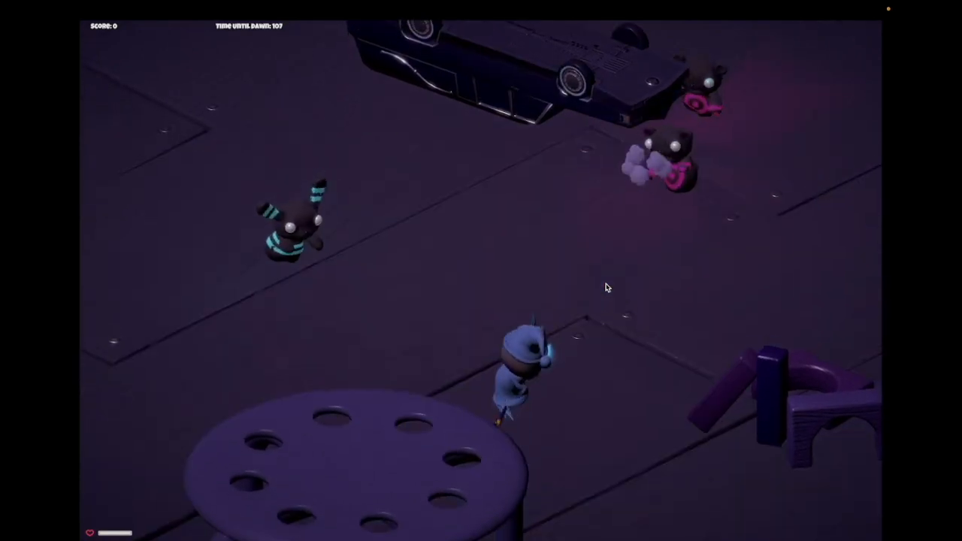
pyautogui.click(544, 235)
pyautogui.press('s')
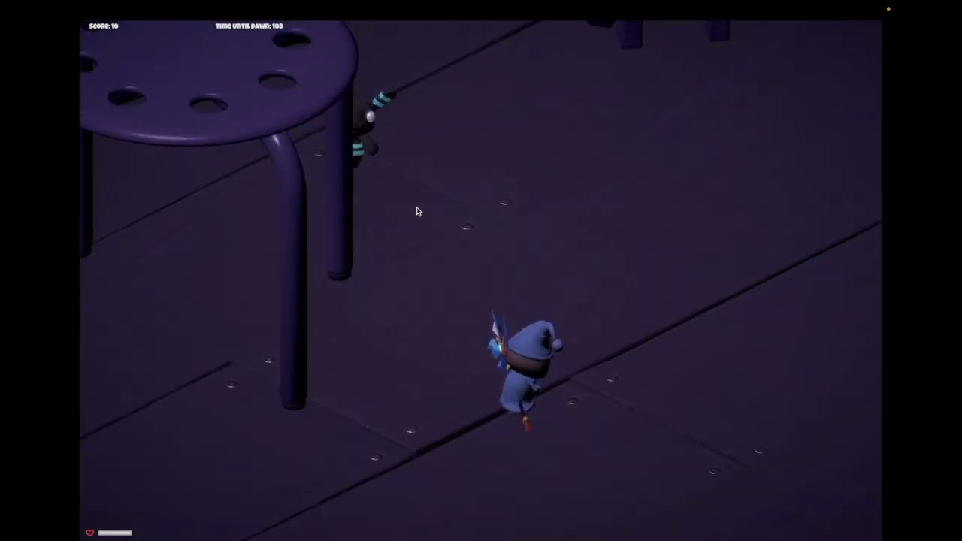
pyautogui.press('a')
pyautogui.press('s')
pyautogui.click(468, 210)
pyautogui.press('s')
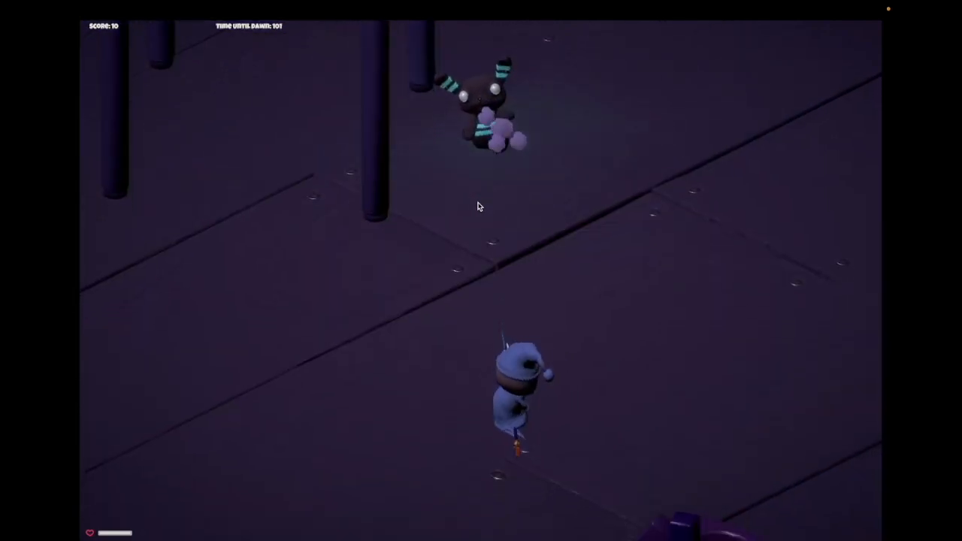
pyautogui.press('a')
pyautogui.press('w')
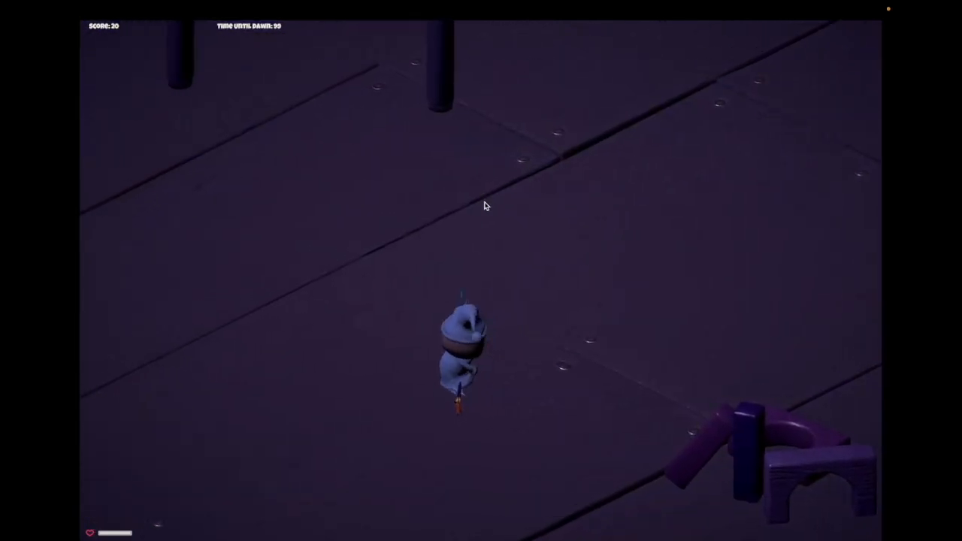
pyautogui.press('a')
pyautogui.press('s')
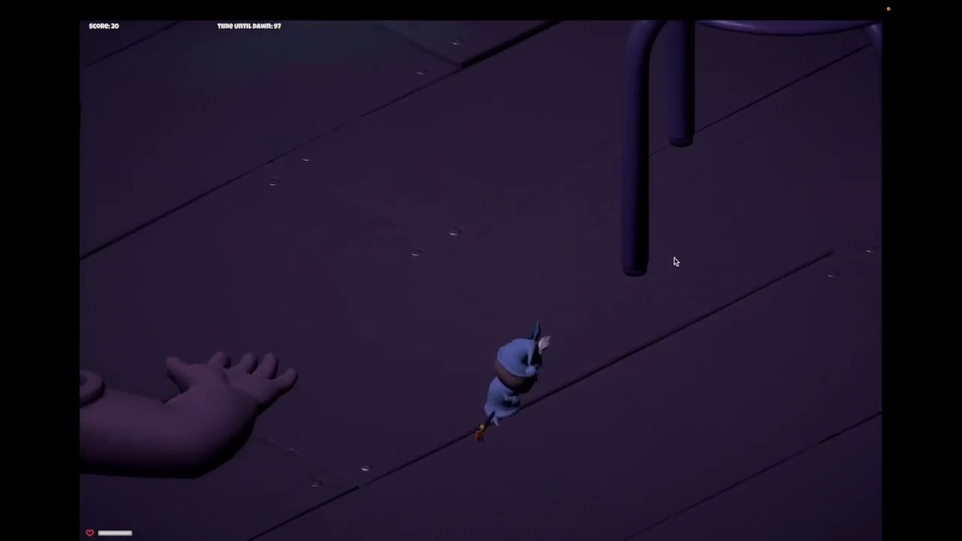
pyautogui.press('w')
pyautogui.press('d')
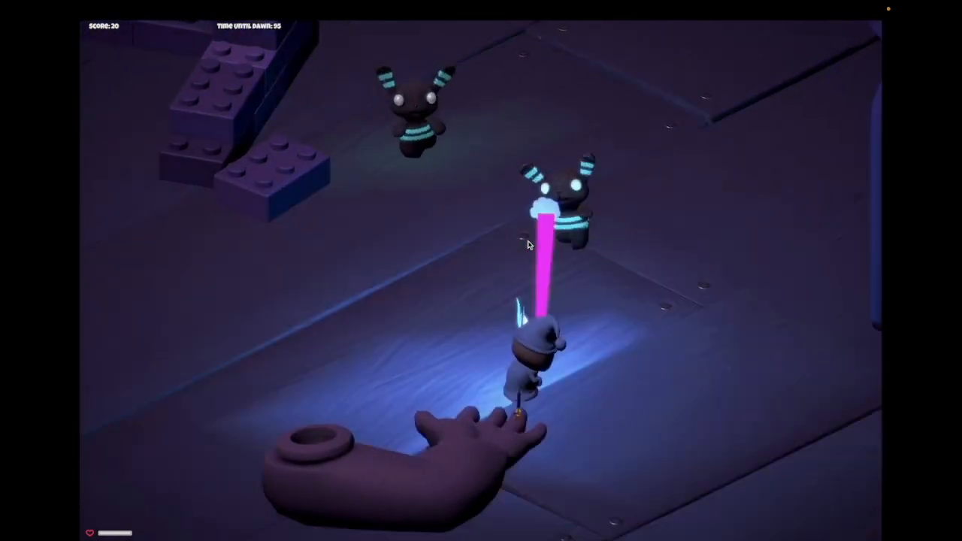
pyautogui.press('s')
pyautogui.press('a')
pyautogui.press('s')
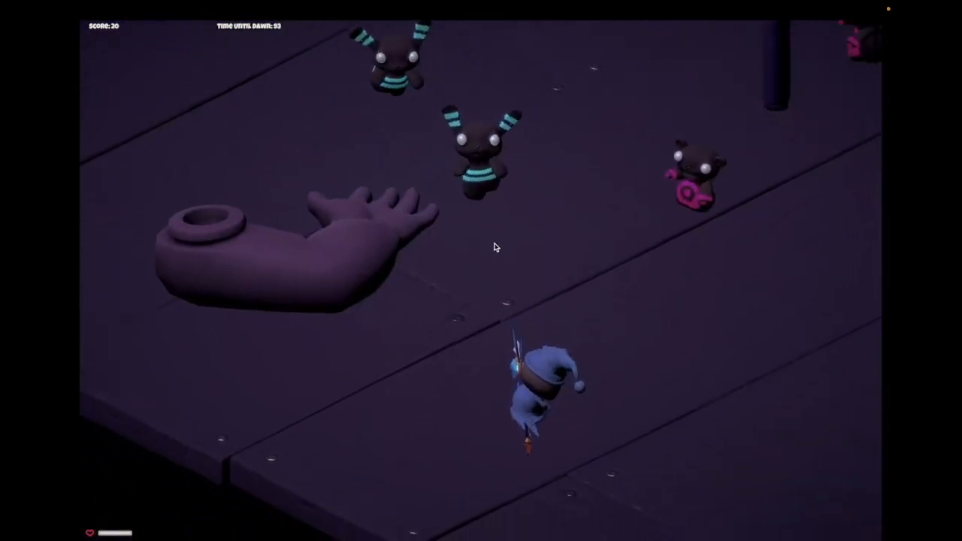
pyautogui.press('d')
pyautogui.press('s')
pyautogui.moveTo(503, 214); pyautogui.dragTo(466, 210)
pyautogui.press('a')
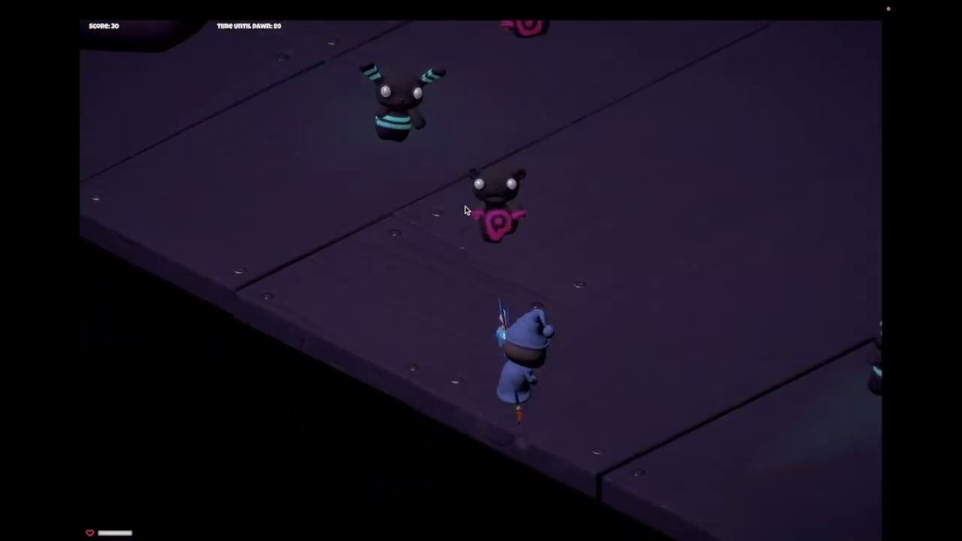
pyautogui.click(466, 211)
pyautogui.press('d')
pyautogui.press('s')
pyautogui.moveTo(376, 258); pyautogui.dragTo(345, 300)
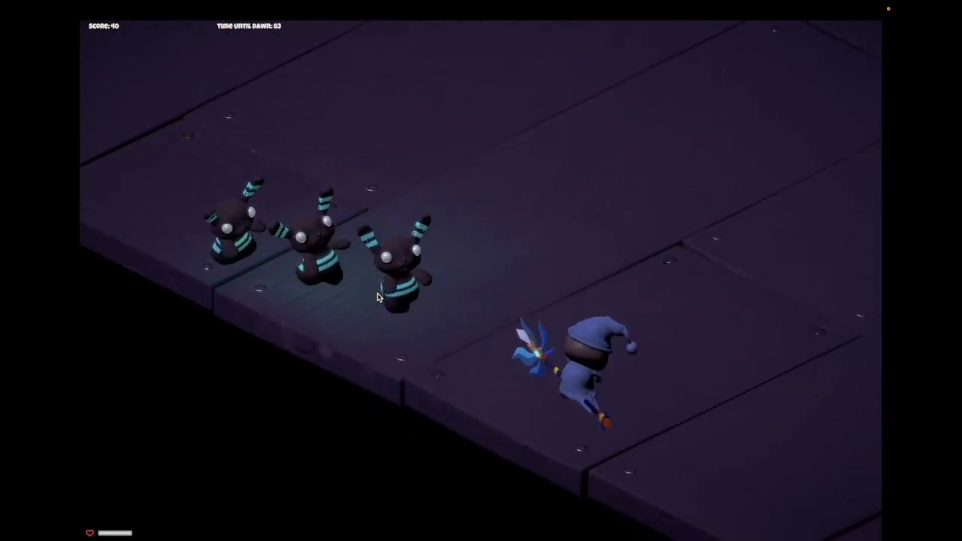
pyautogui.press('w')
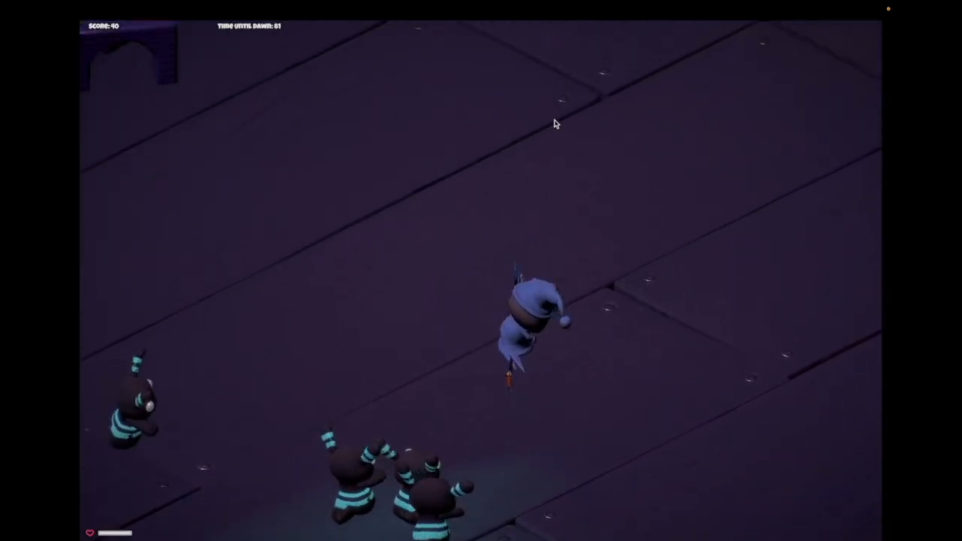
pyautogui.click(757, 161)
pyautogui.press('s')
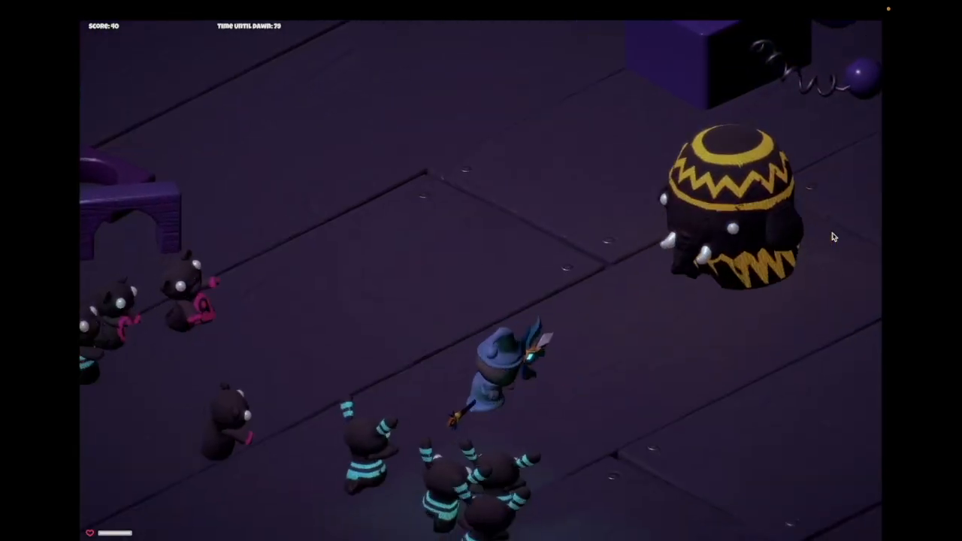
pyautogui.press('a')
pyautogui.press('w')
pyautogui.click(651, 391)
pyautogui.press('w')
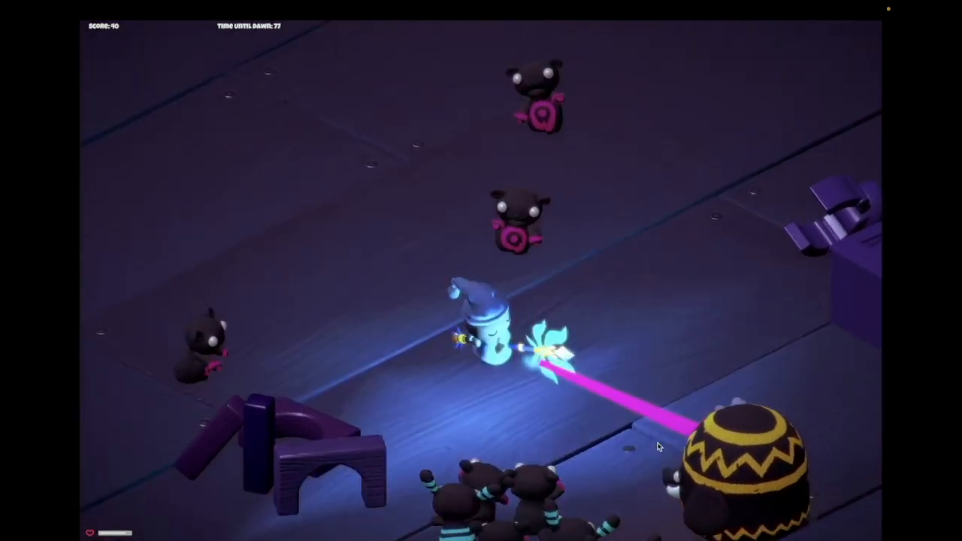
pyautogui.press('a')
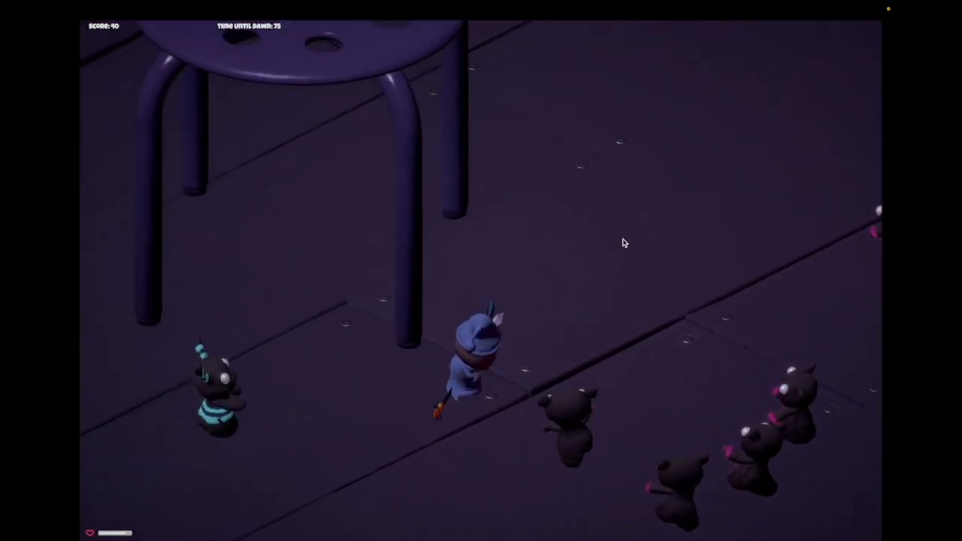
pyautogui.press('s')
pyautogui.click(569, 385)
pyautogui.press('s')
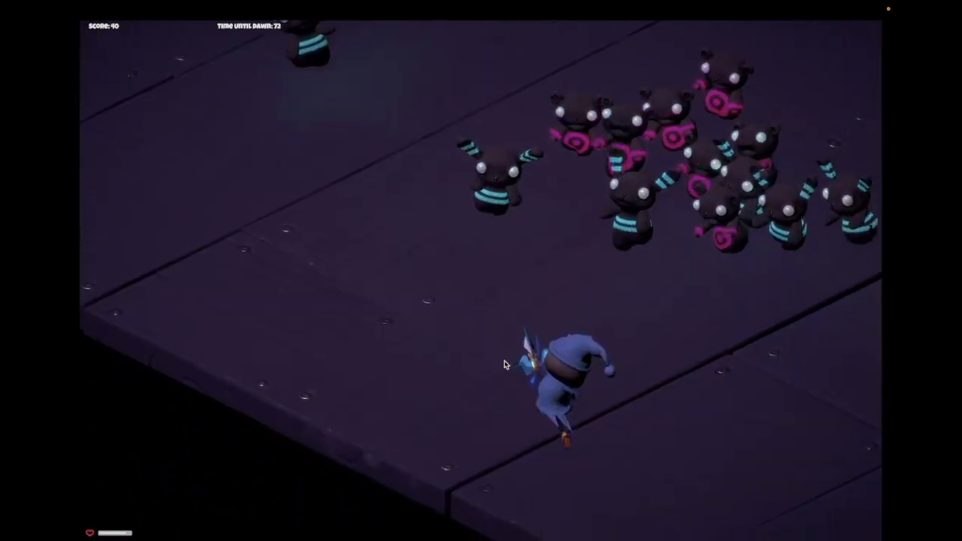
pyautogui.press('d')
pyautogui.click(505, 365)
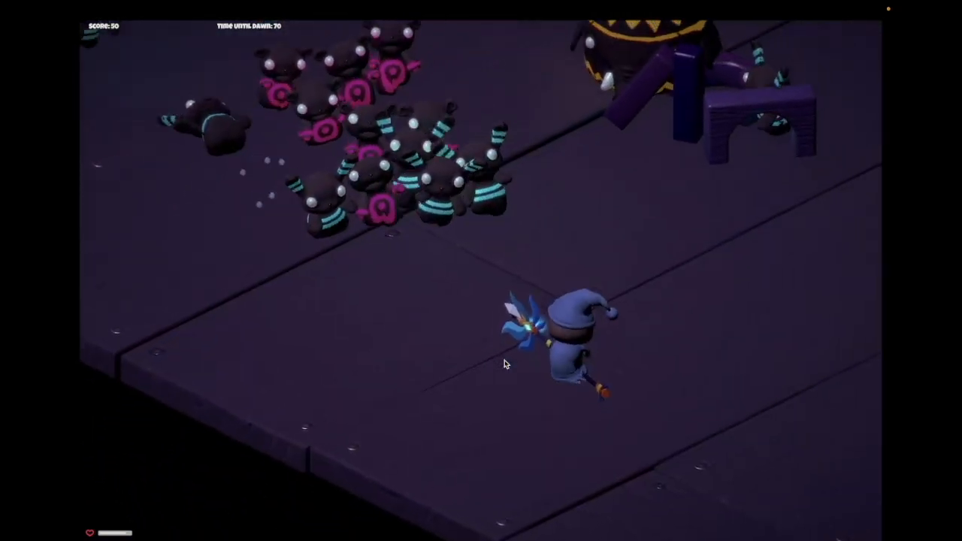
pyautogui.press('w')
pyautogui.press('d')
pyautogui.click(506, 364)
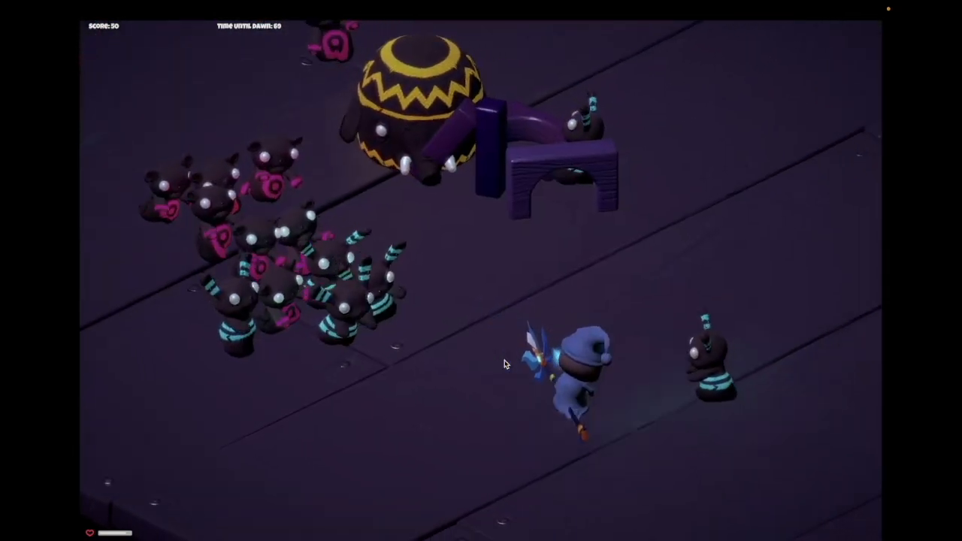
pyautogui.press('s')
pyautogui.click(474, 382)
pyautogui.click(475, 379)
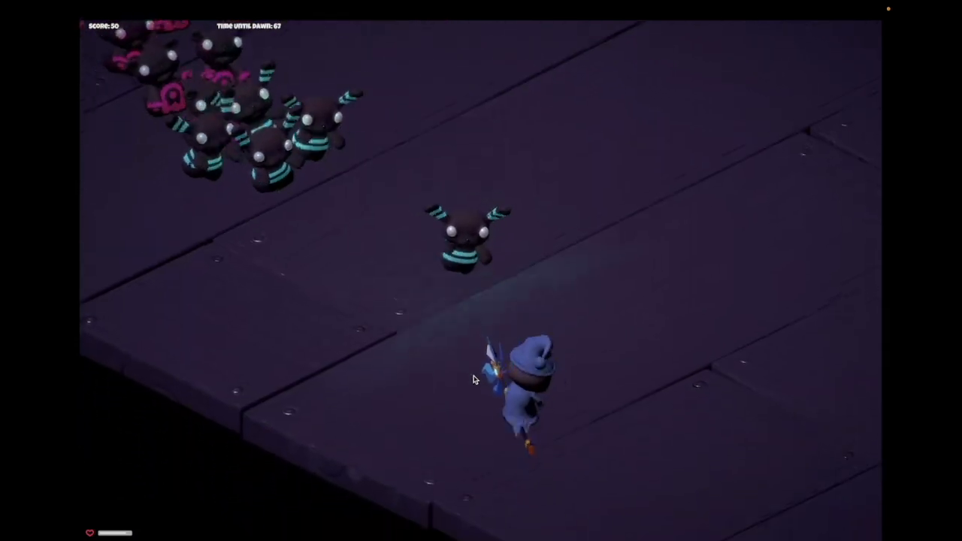
pyautogui.press('d')
pyautogui.press('w')
pyautogui.click(475, 362)
pyautogui.press('s')
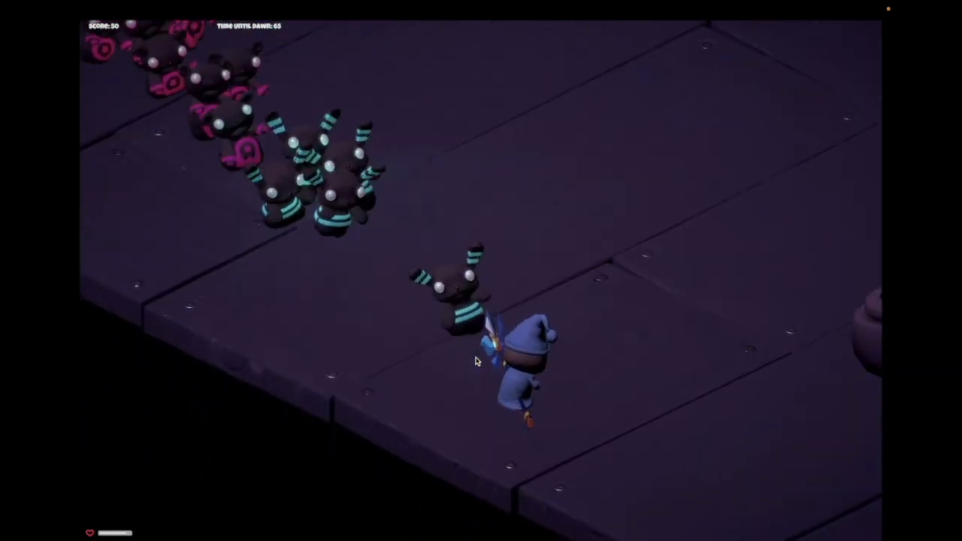
pyautogui.press('s')
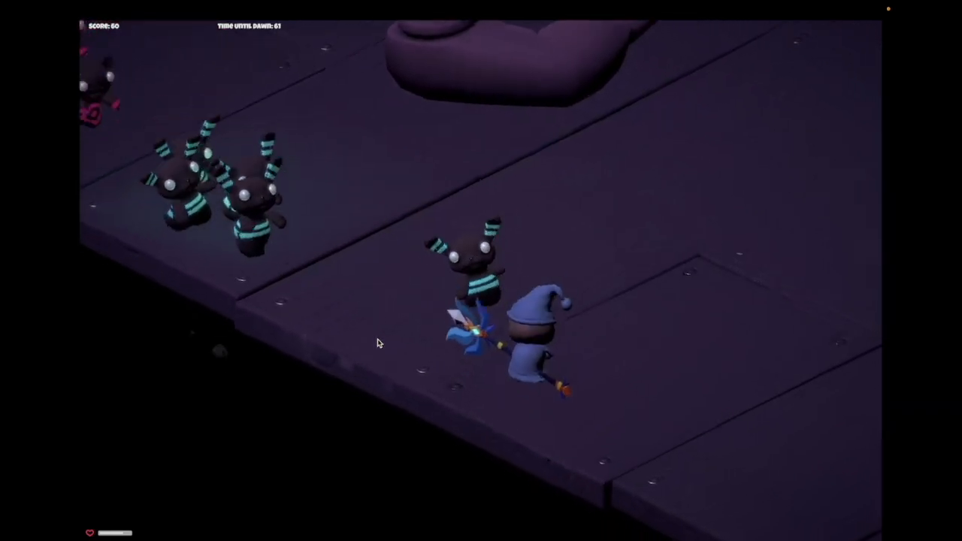
pyautogui.press('w')
pyautogui.press('d')
pyautogui.press('s')
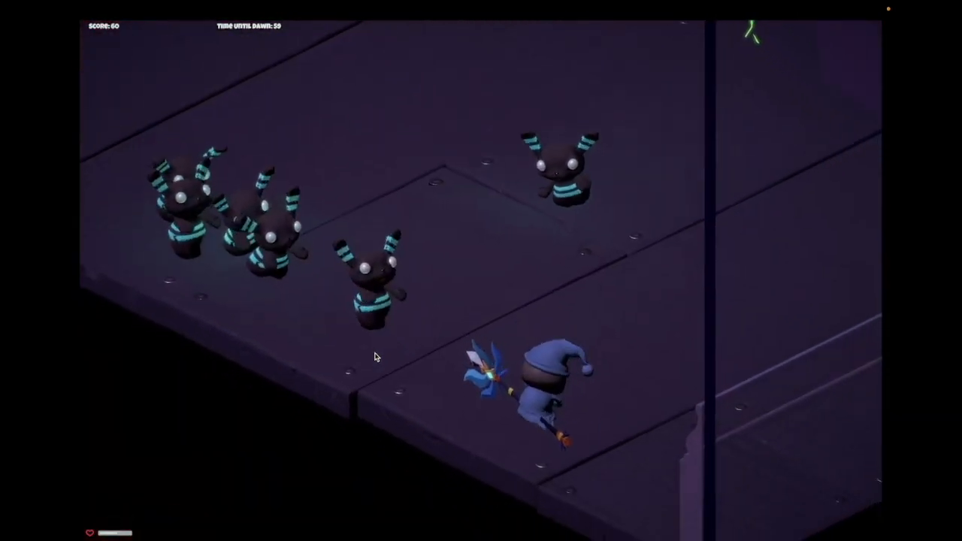
pyautogui.press('d')
pyautogui.press('w')
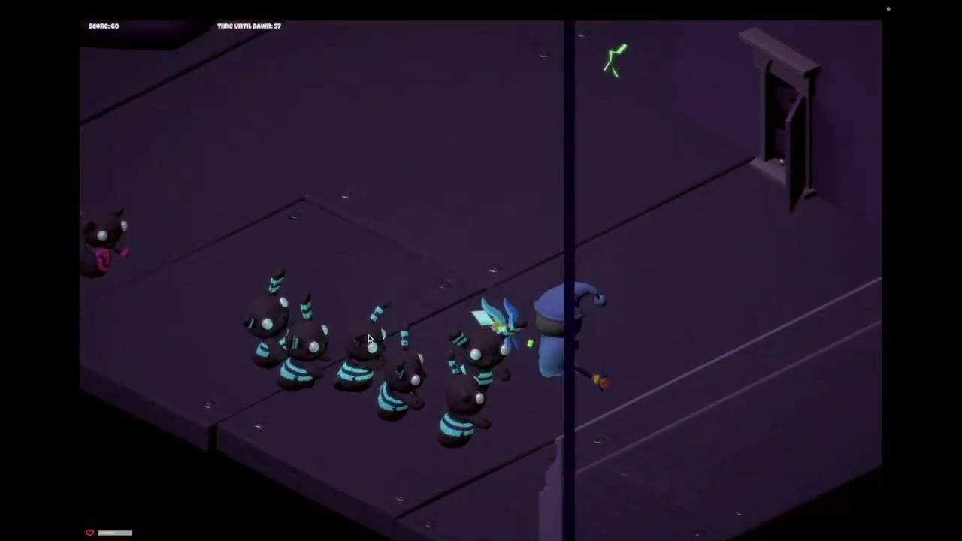
pyautogui.press('a')
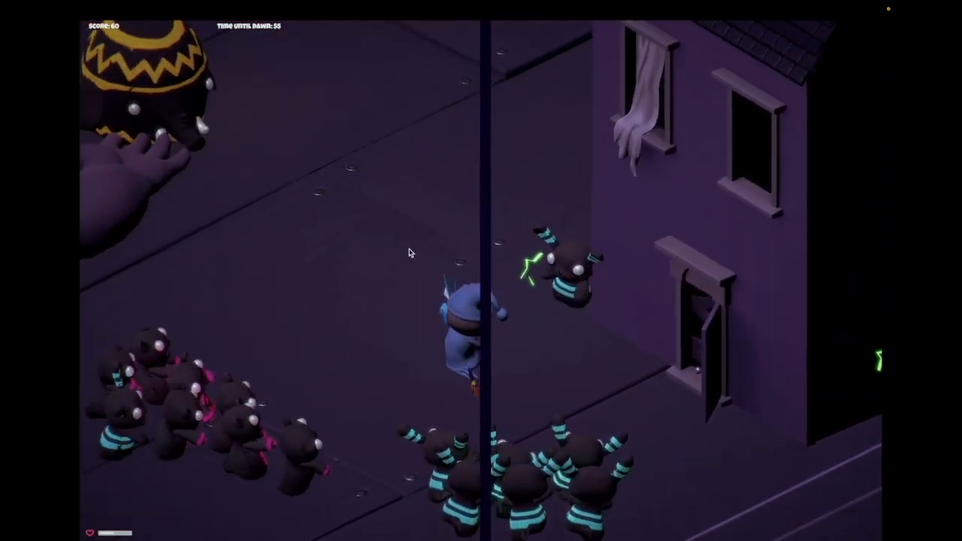
pyautogui.press('d')
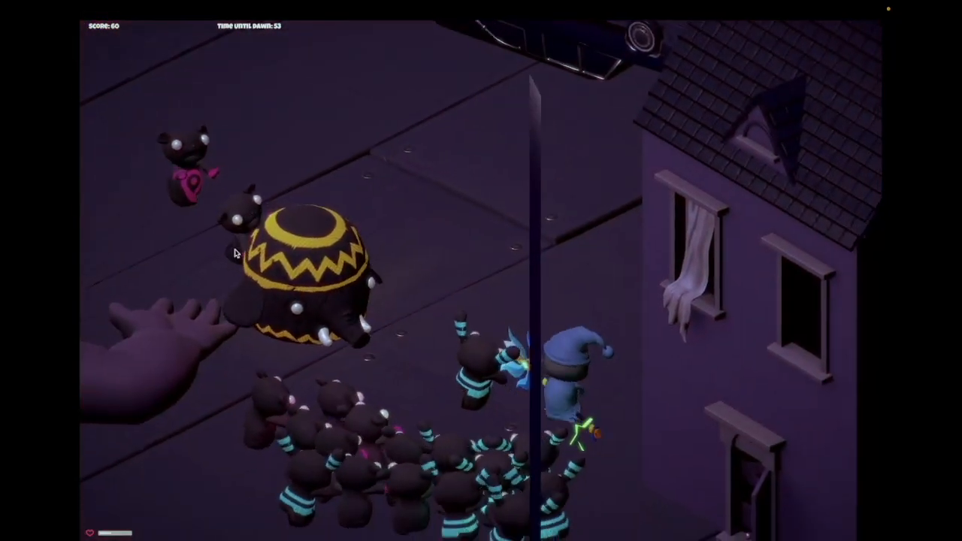
pyautogui.press('w')
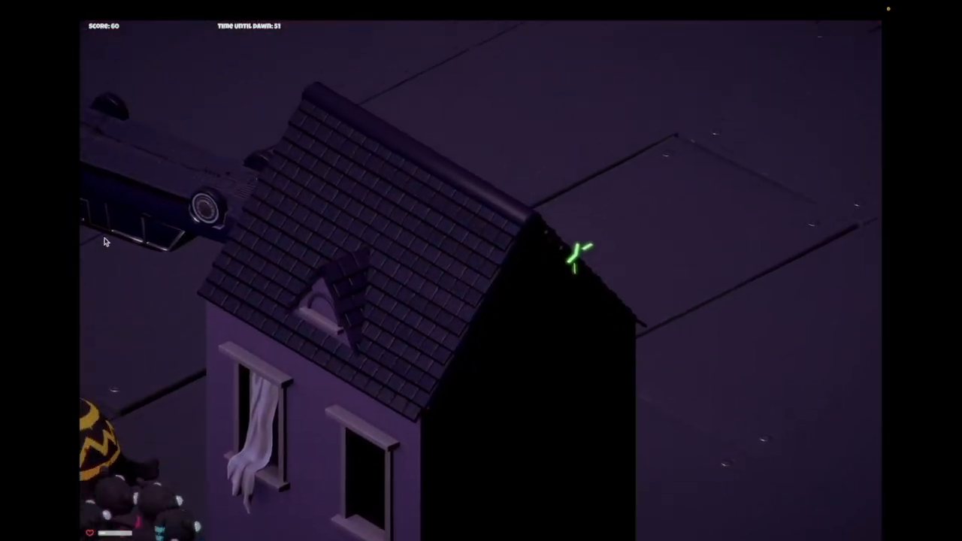
pyautogui.press('a')
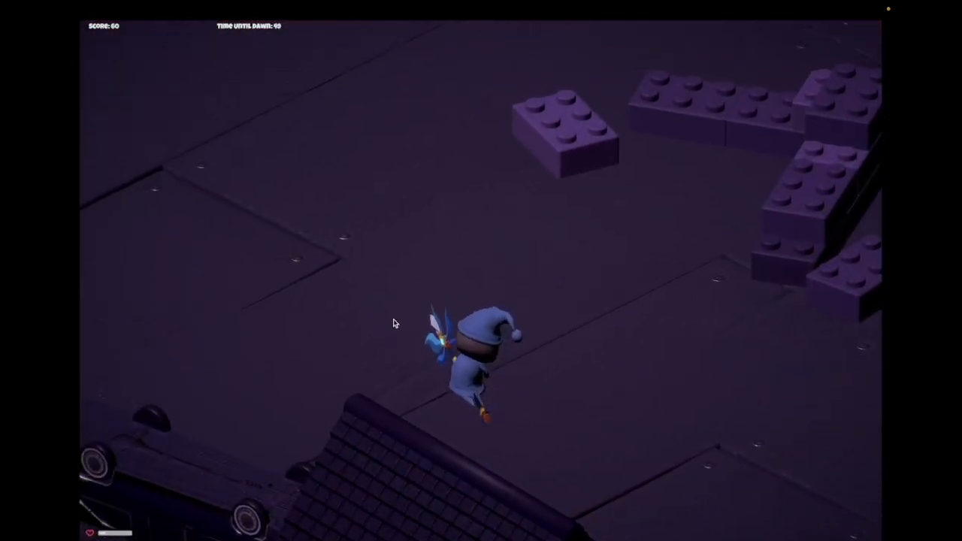
pyautogui.press('s')
pyautogui.press('d')
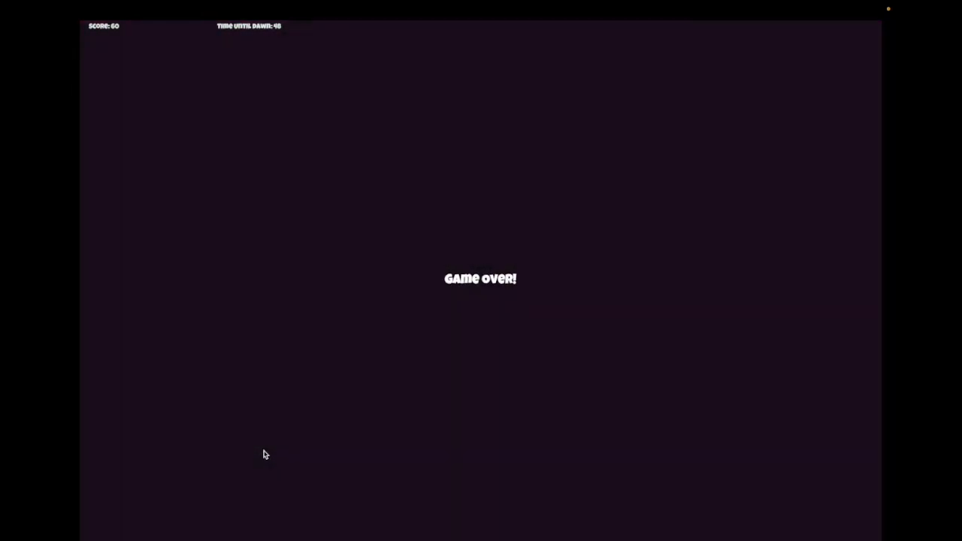